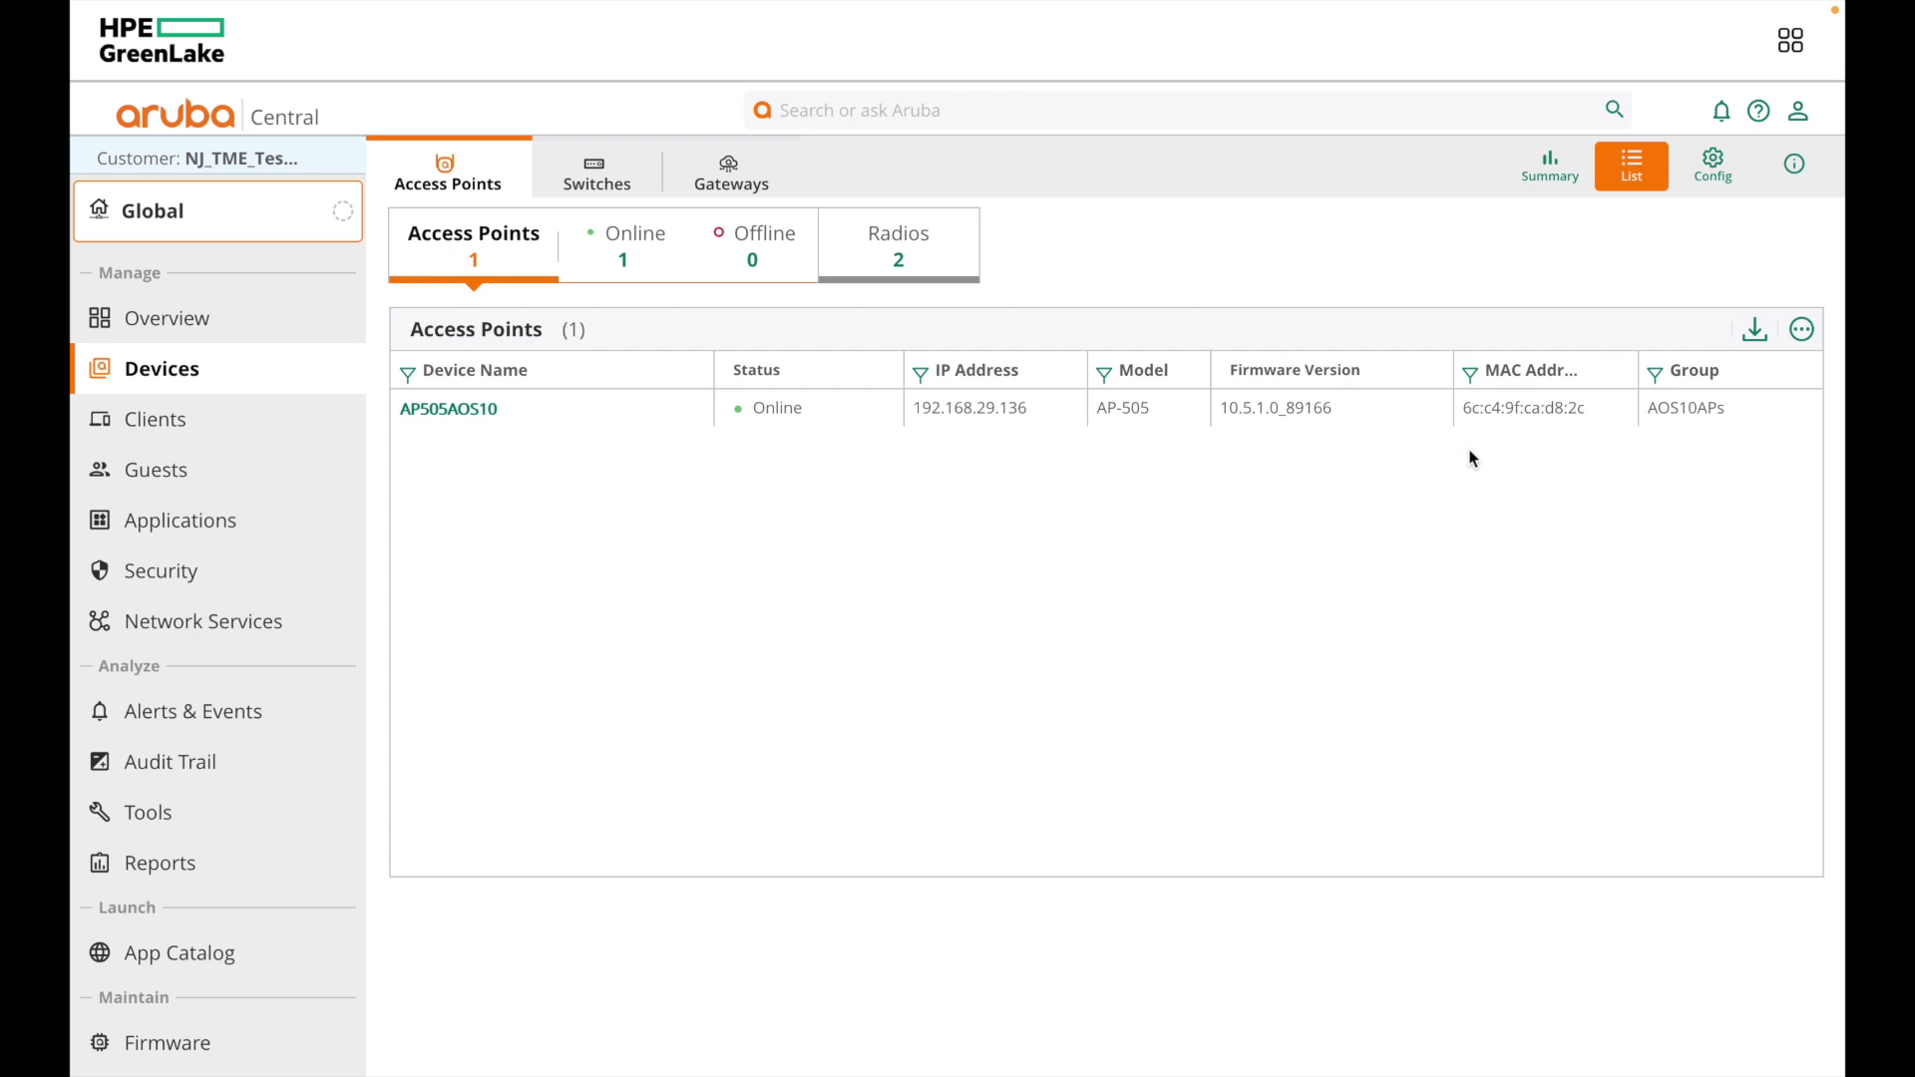
- Look through the Switches list, then the Gateways list
{"action": "left_click", "coordinate": [576, 151]}
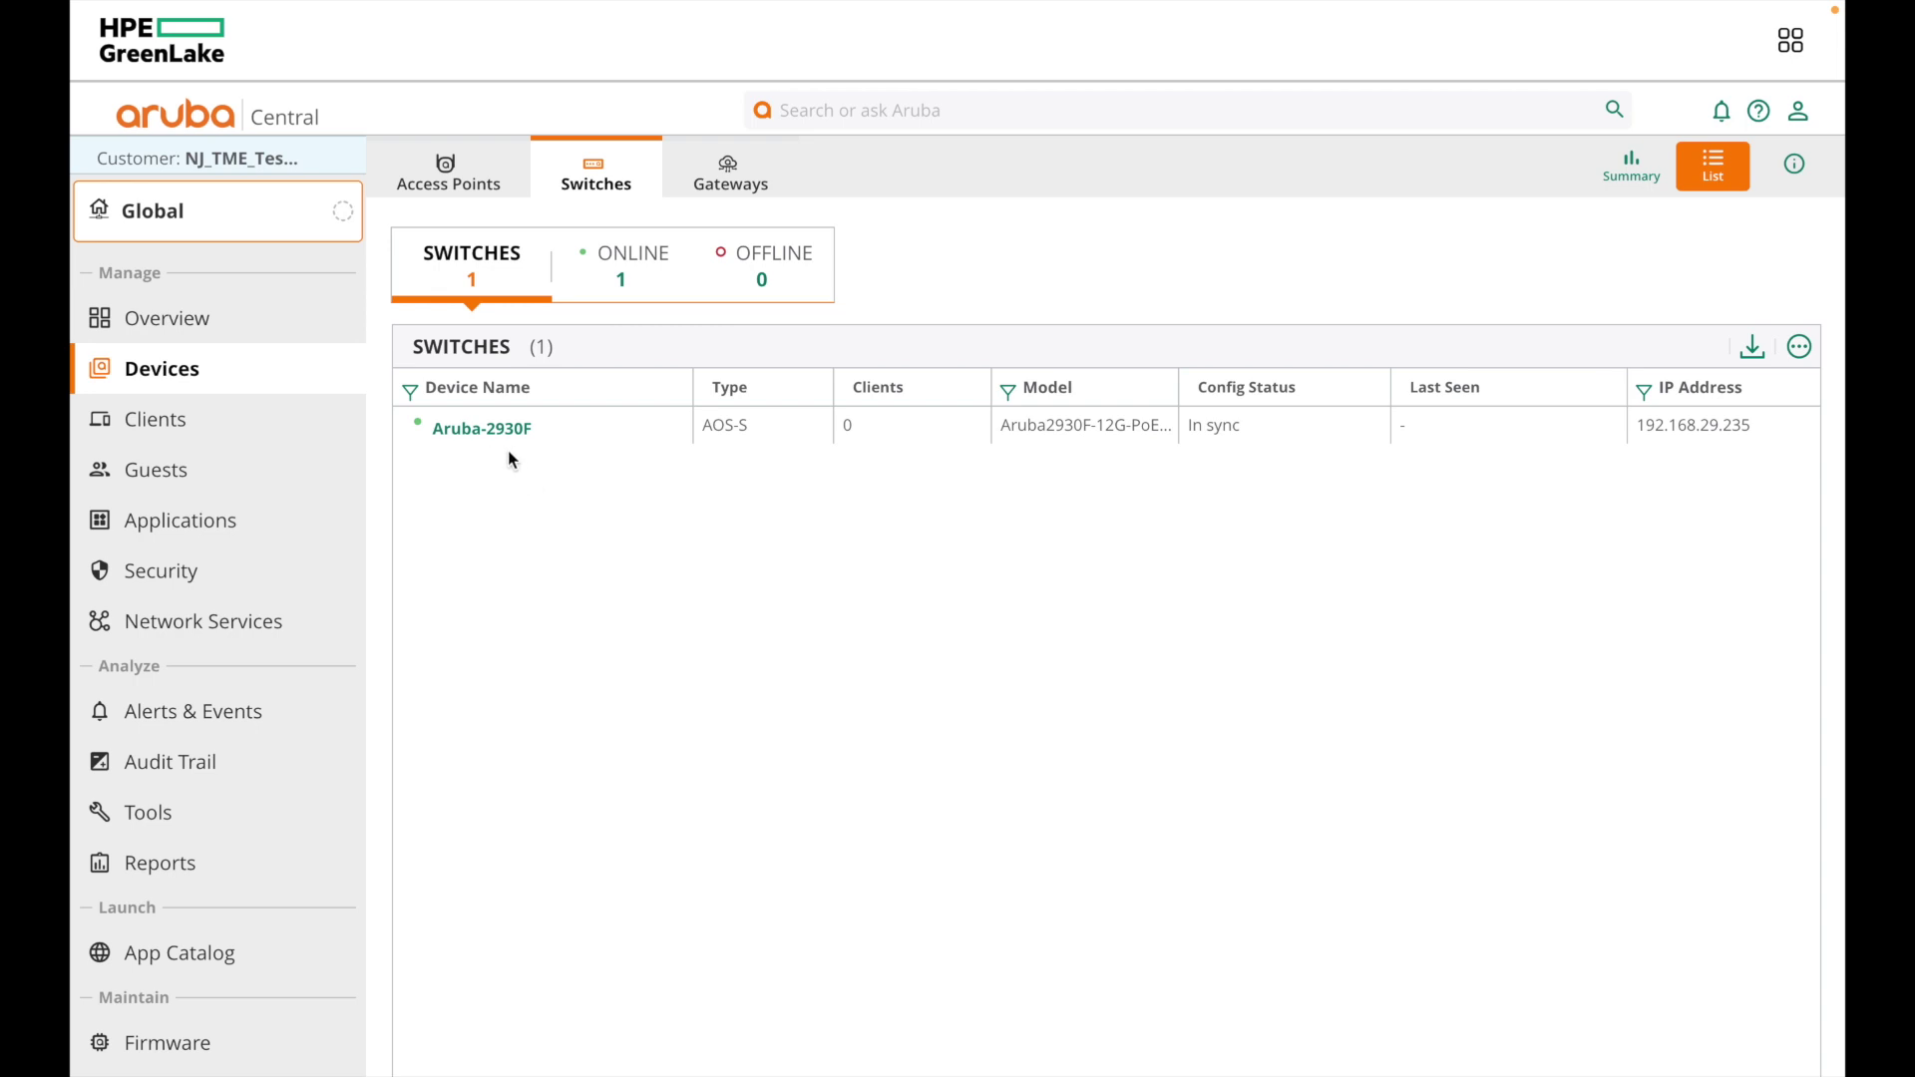
{"action": "left_click", "coordinate": [750, 170]}
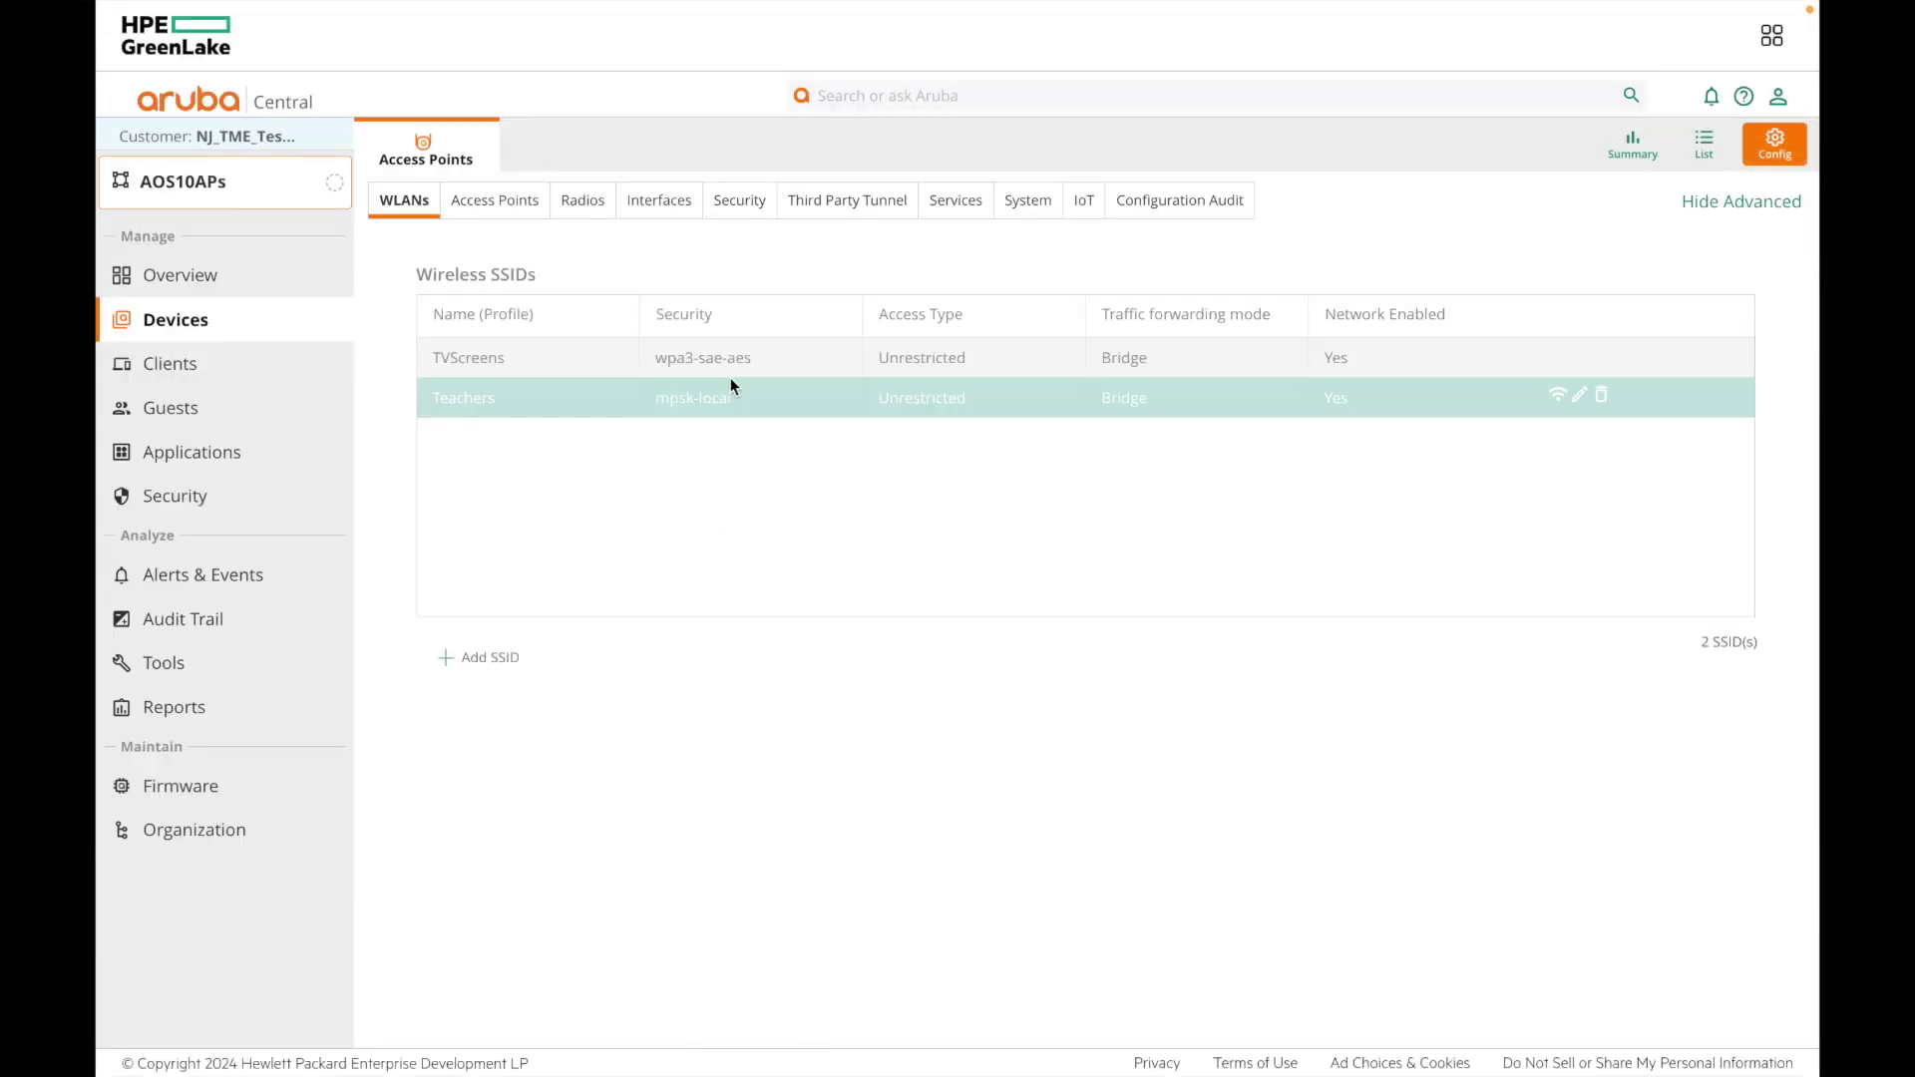
- Review access rules for Teachers, TVScreens and SecondaryTeacher roles, then expand MPSK Local profiles
{"action": "left_click", "coordinate": [739, 211]}
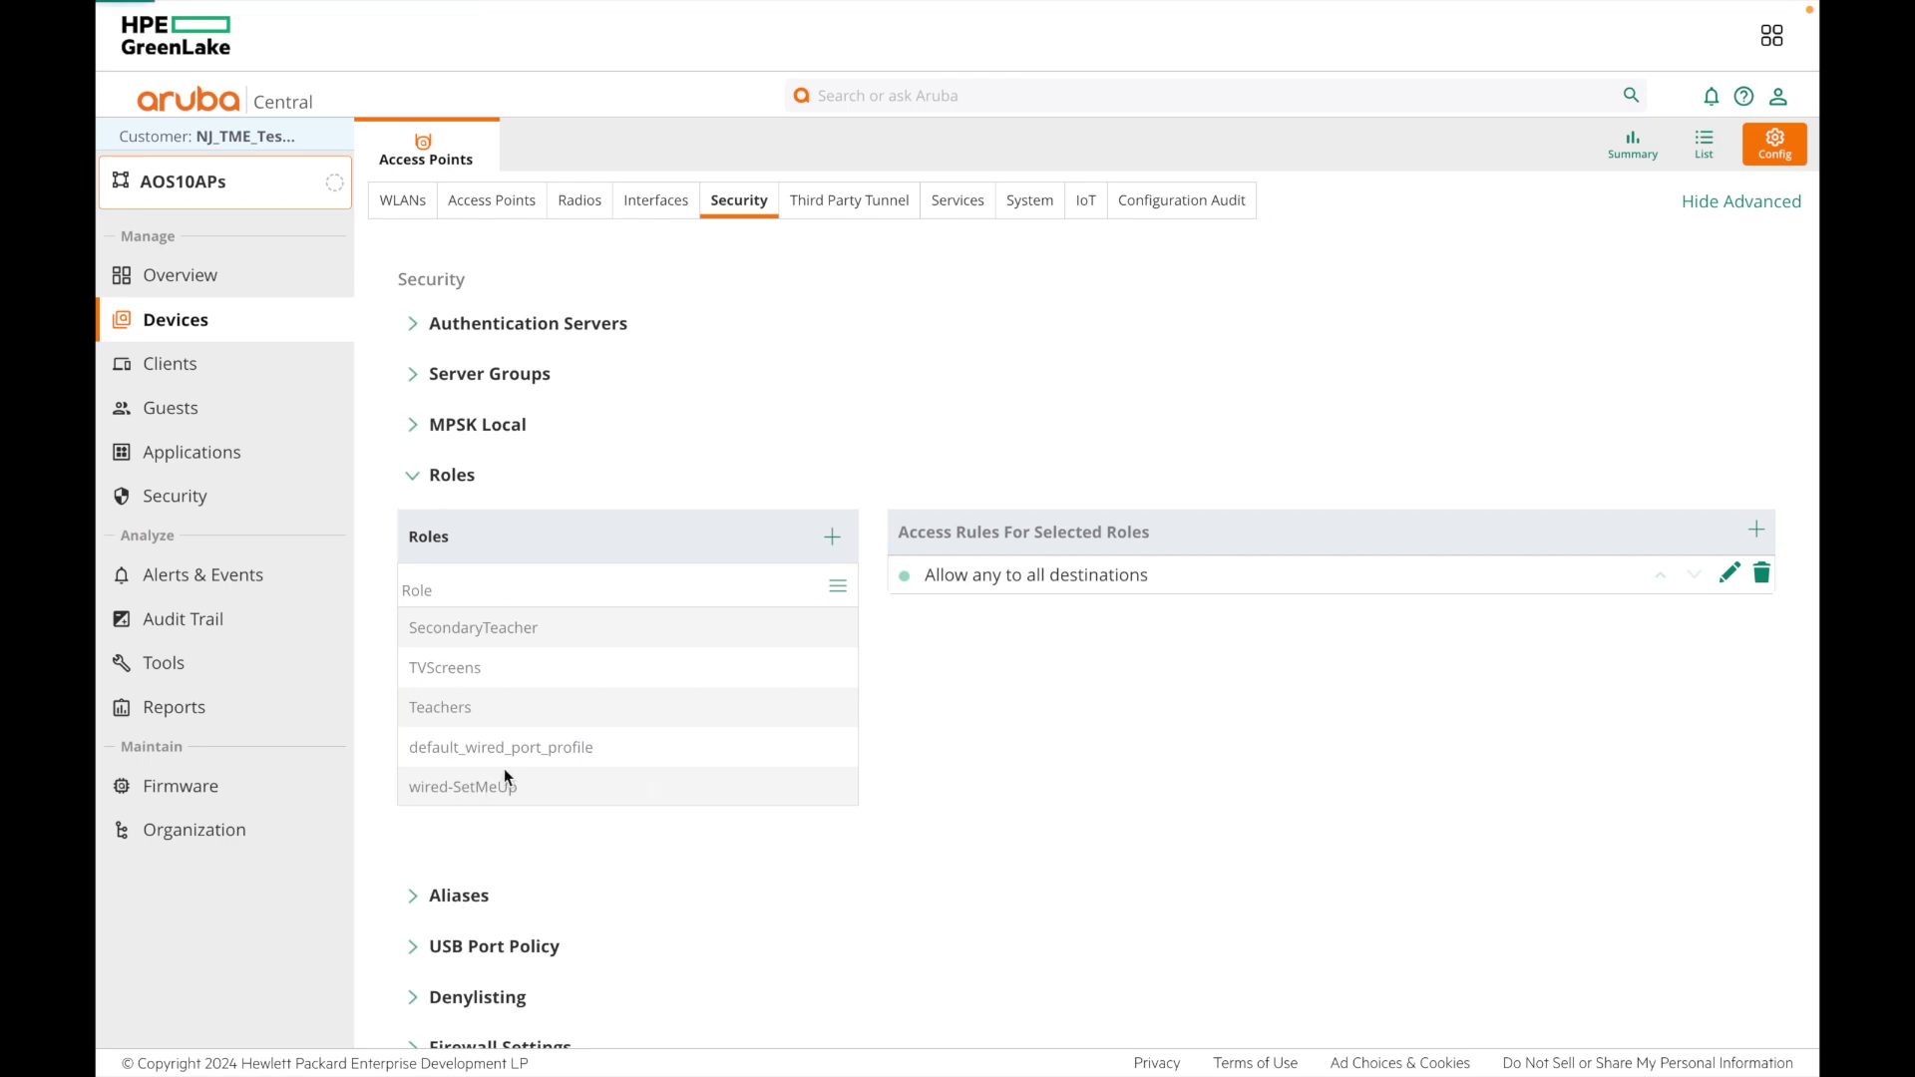
{"action": "left_click", "coordinate": [437, 712]}
{"action": "left_click", "coordinate": [442, 676]}
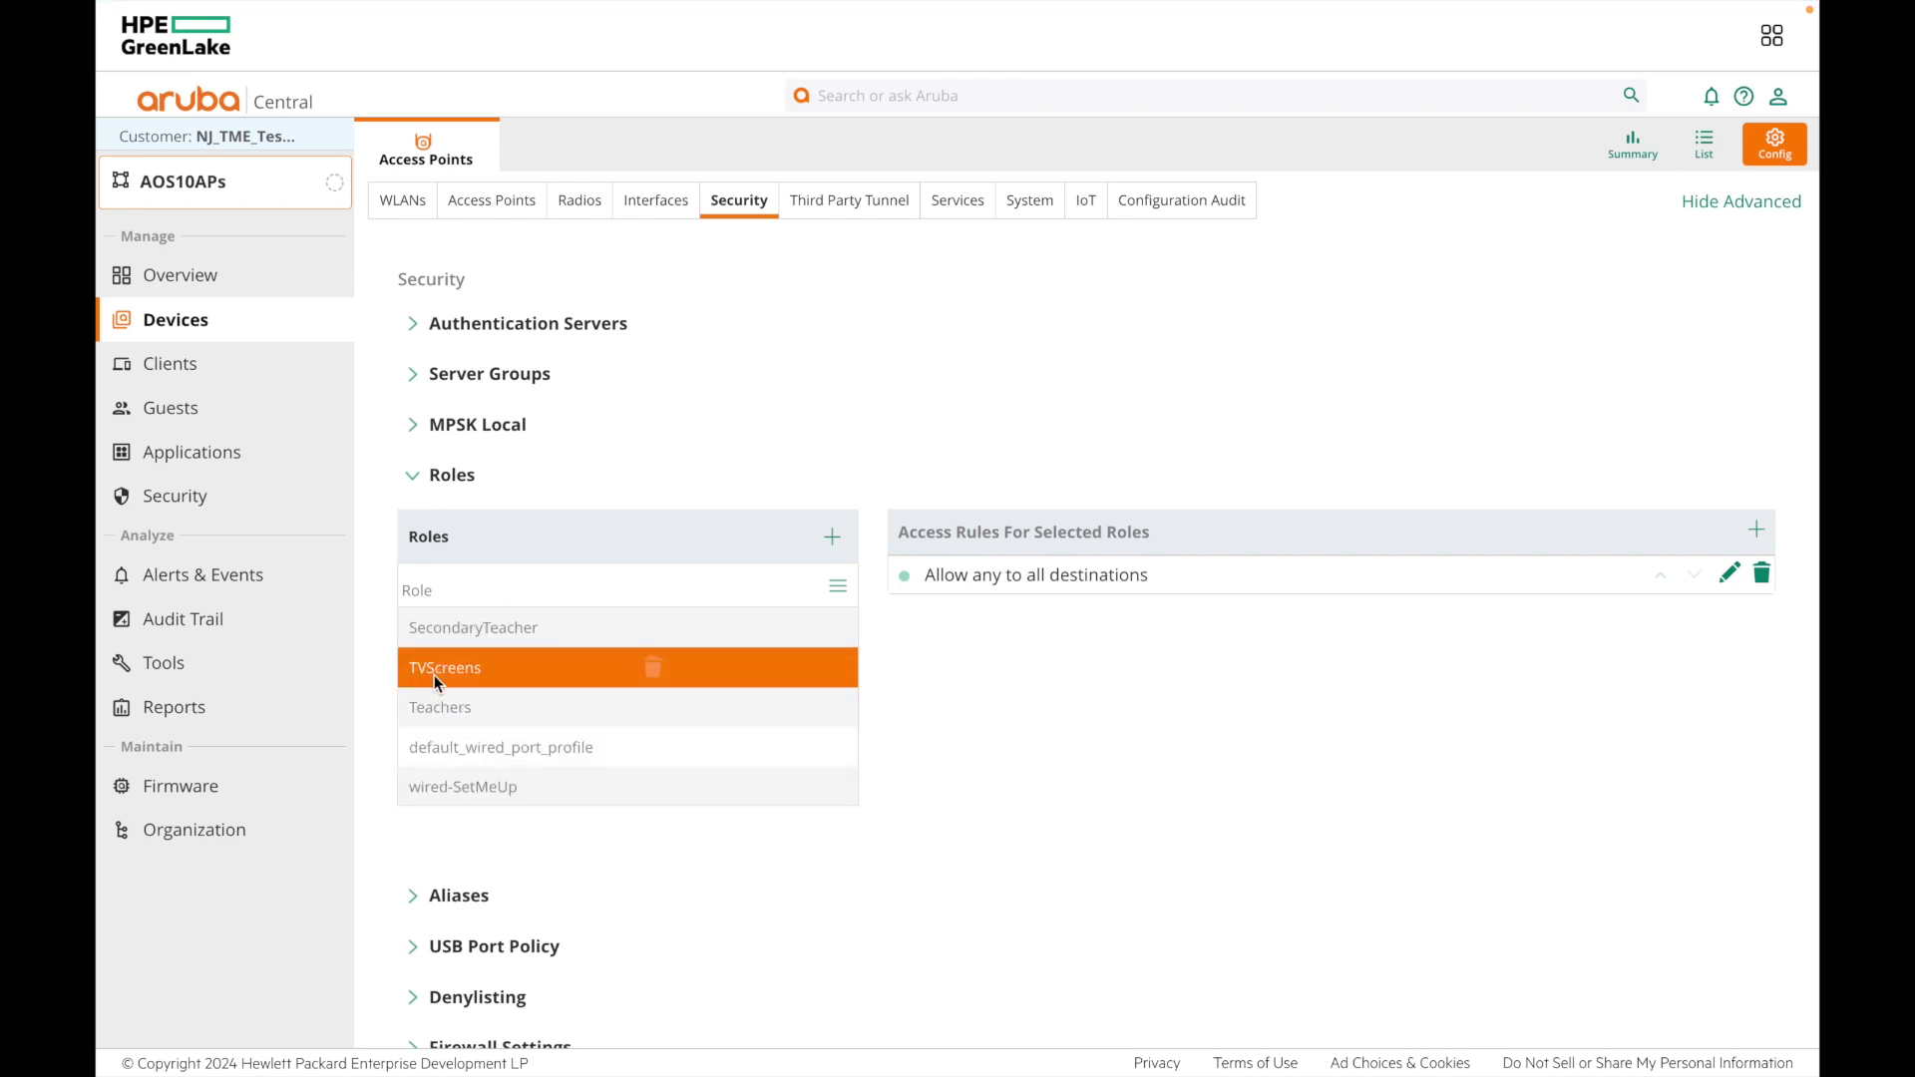
{"action": "left_click", "coordinate": [440, 708]}
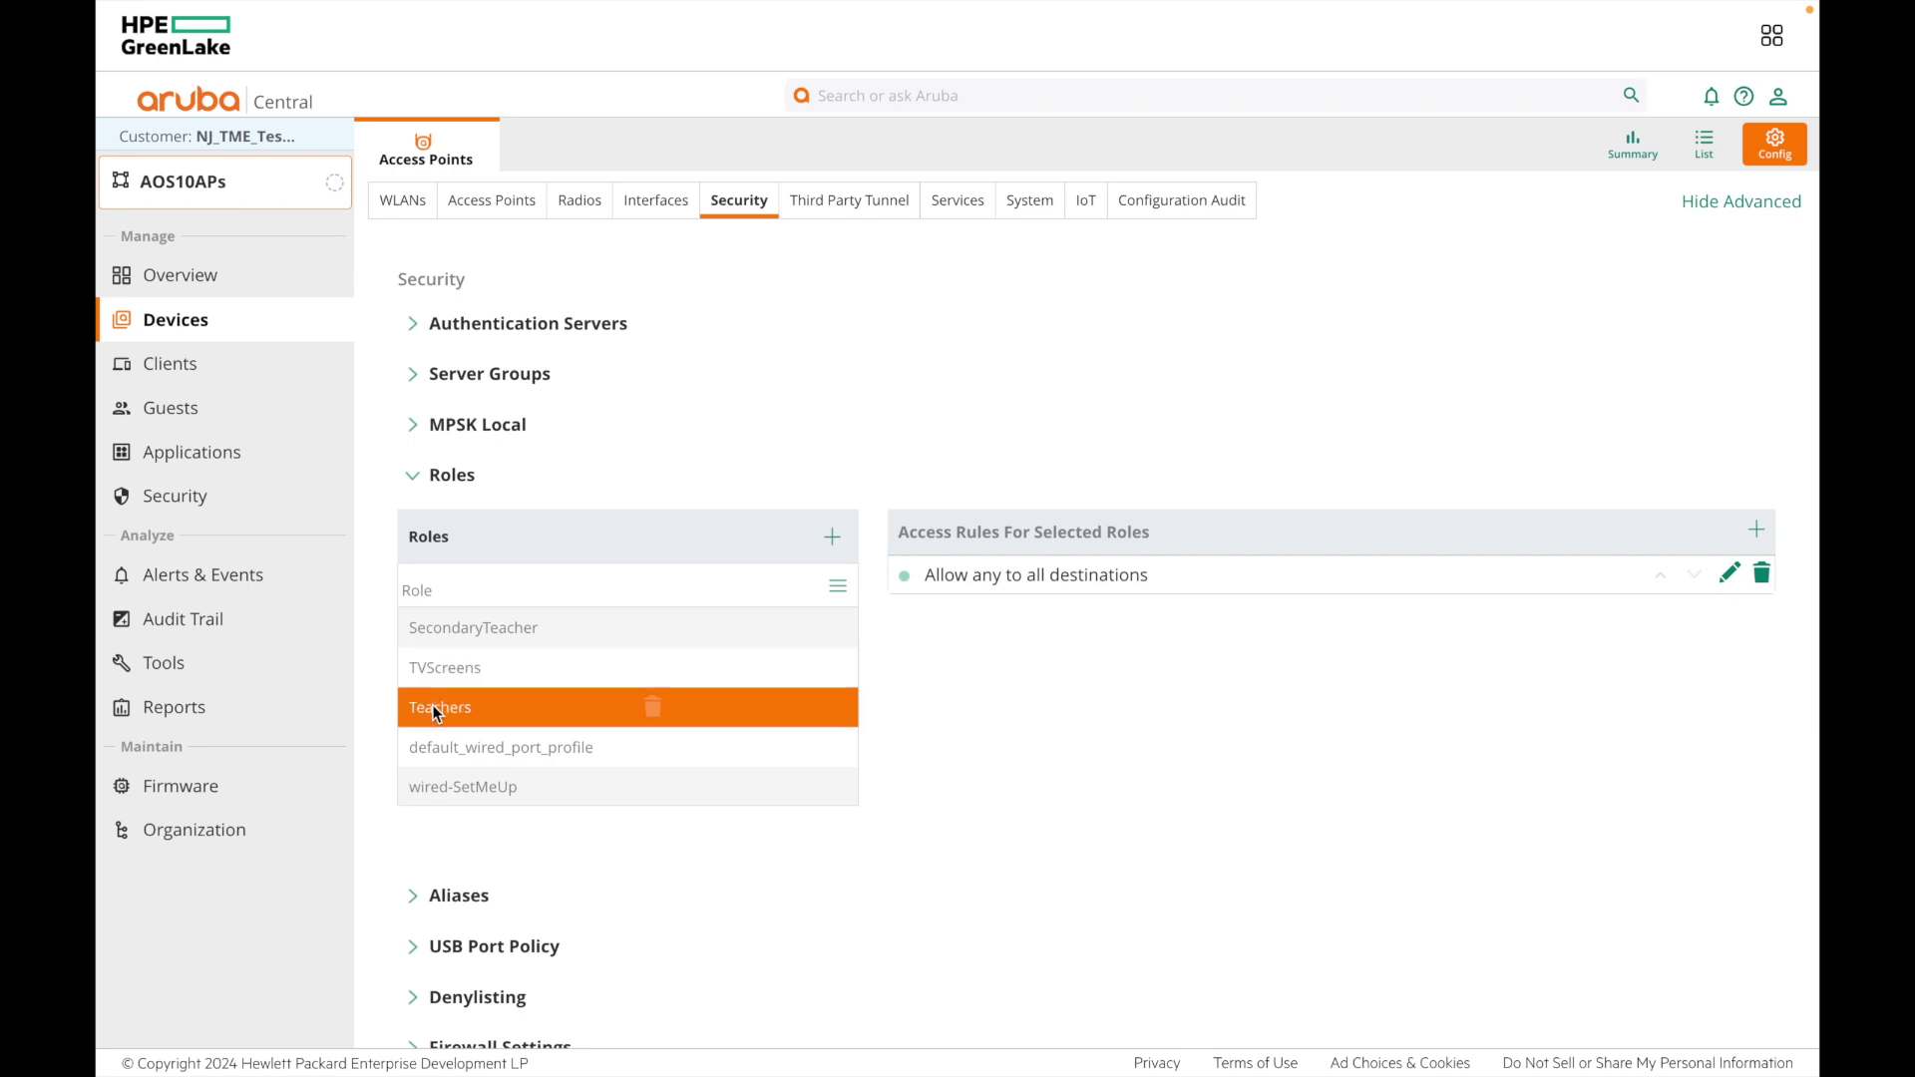
{"action": "left_click", "coordinate": [440, 628]}
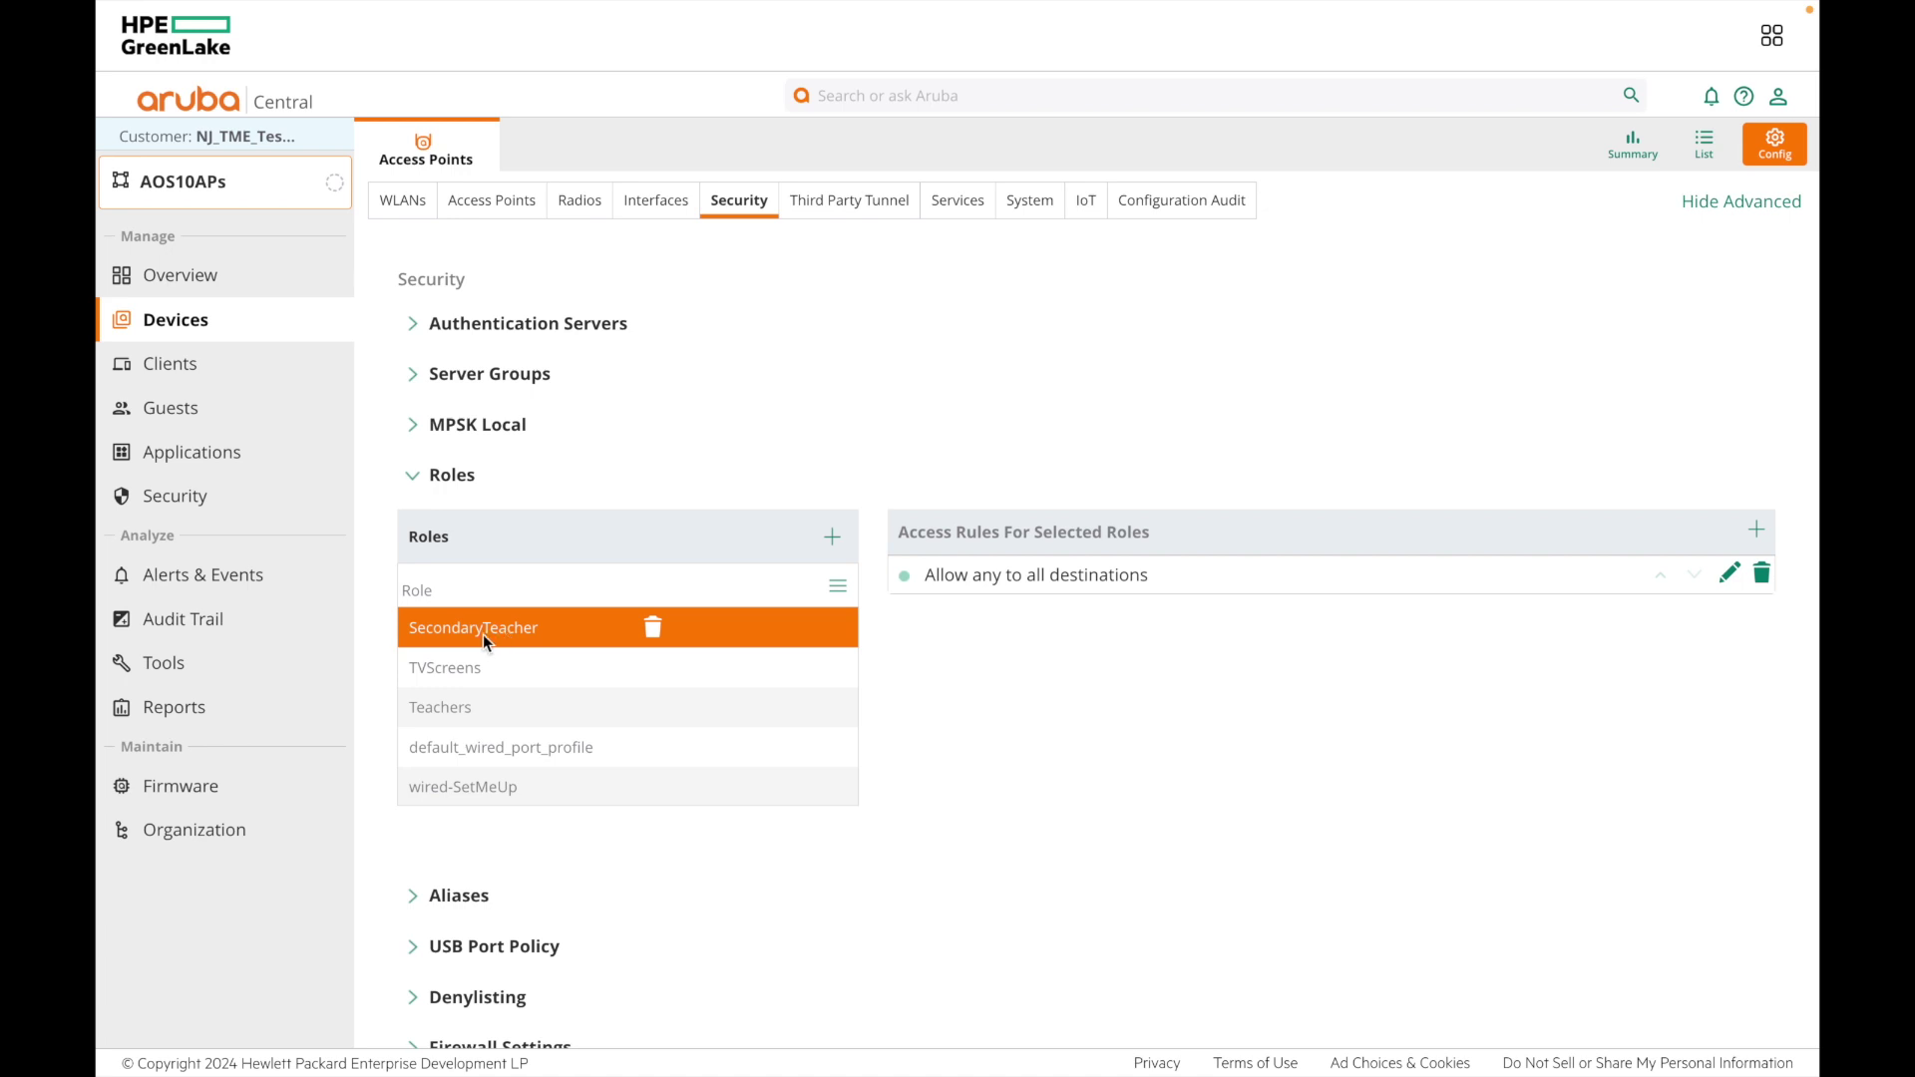
{"action": "left_click", "coordinate": [467, 439]}
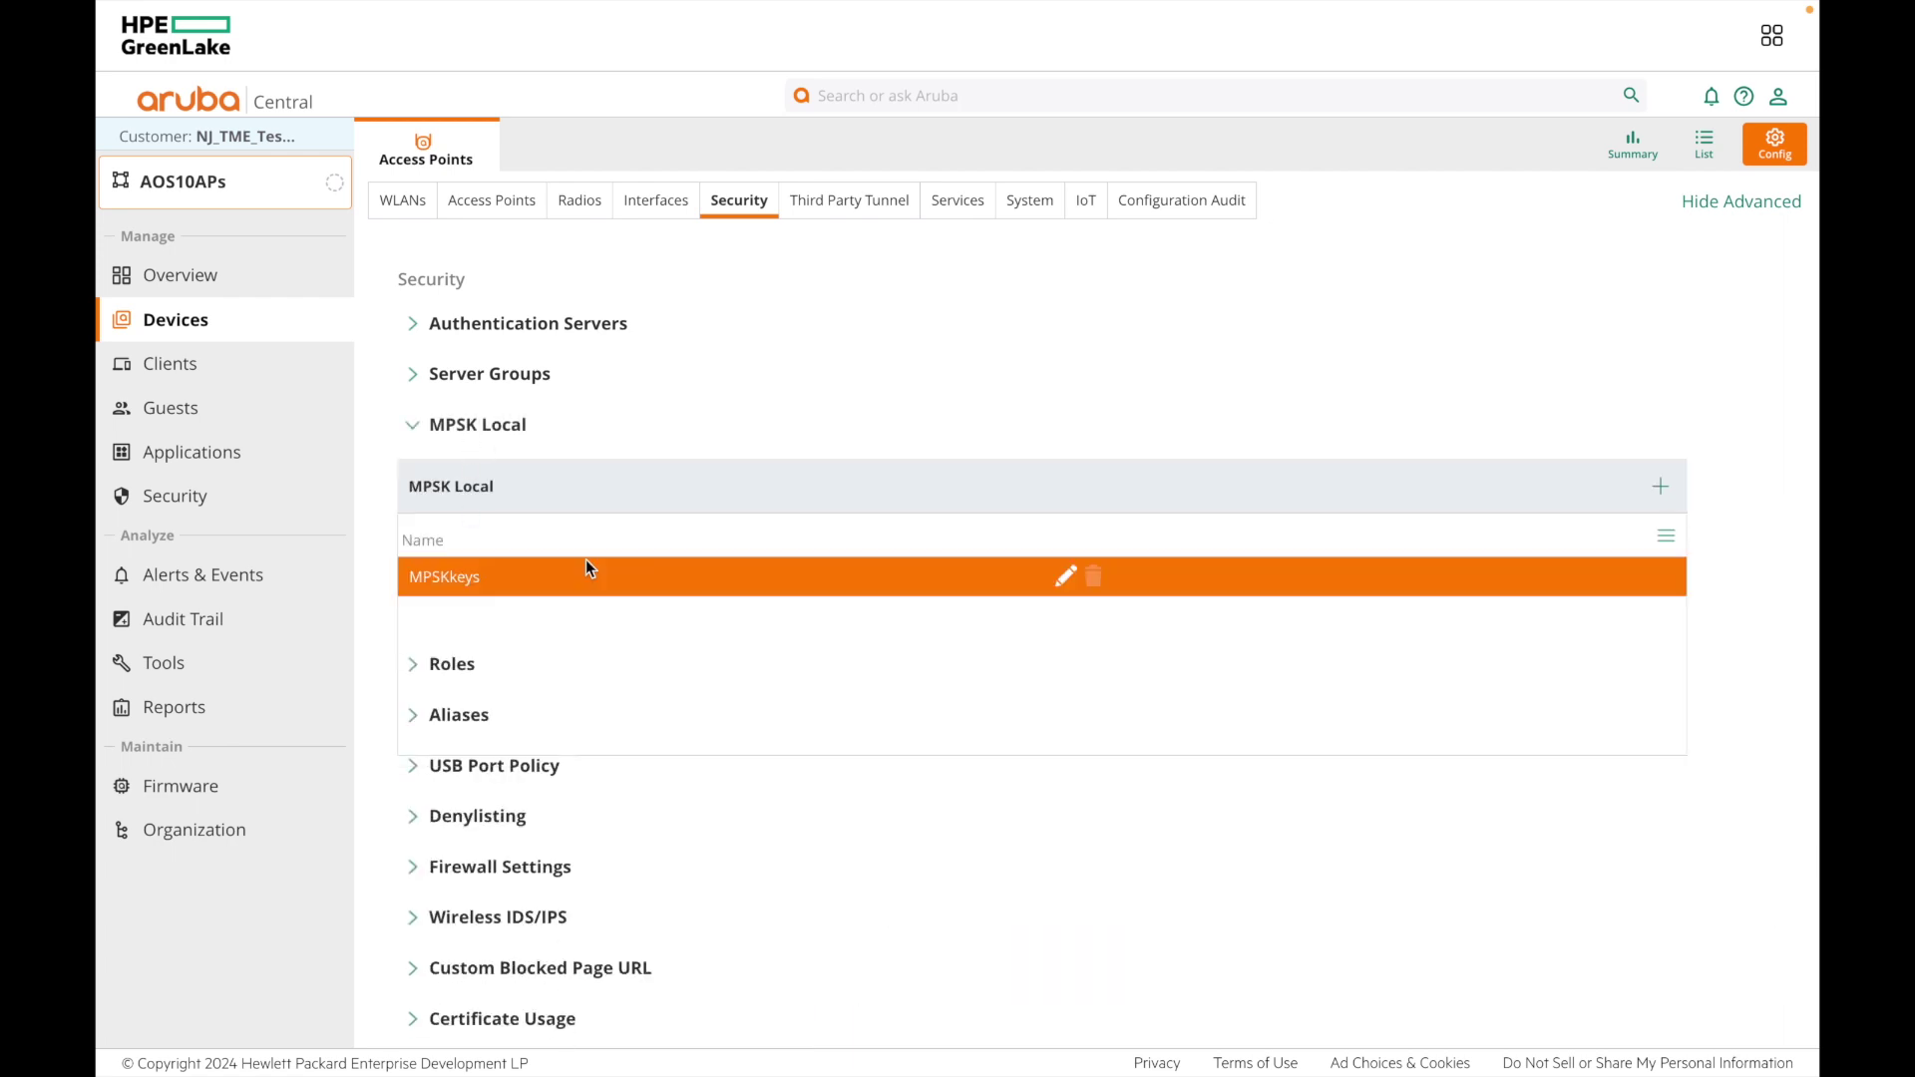
- Open MPSKkeys to see ipadMini mapped to SecondaryTeacher and RedmiK20Pro to Teachers
{"action": "left_click", "coordinate": [1065, 577]}
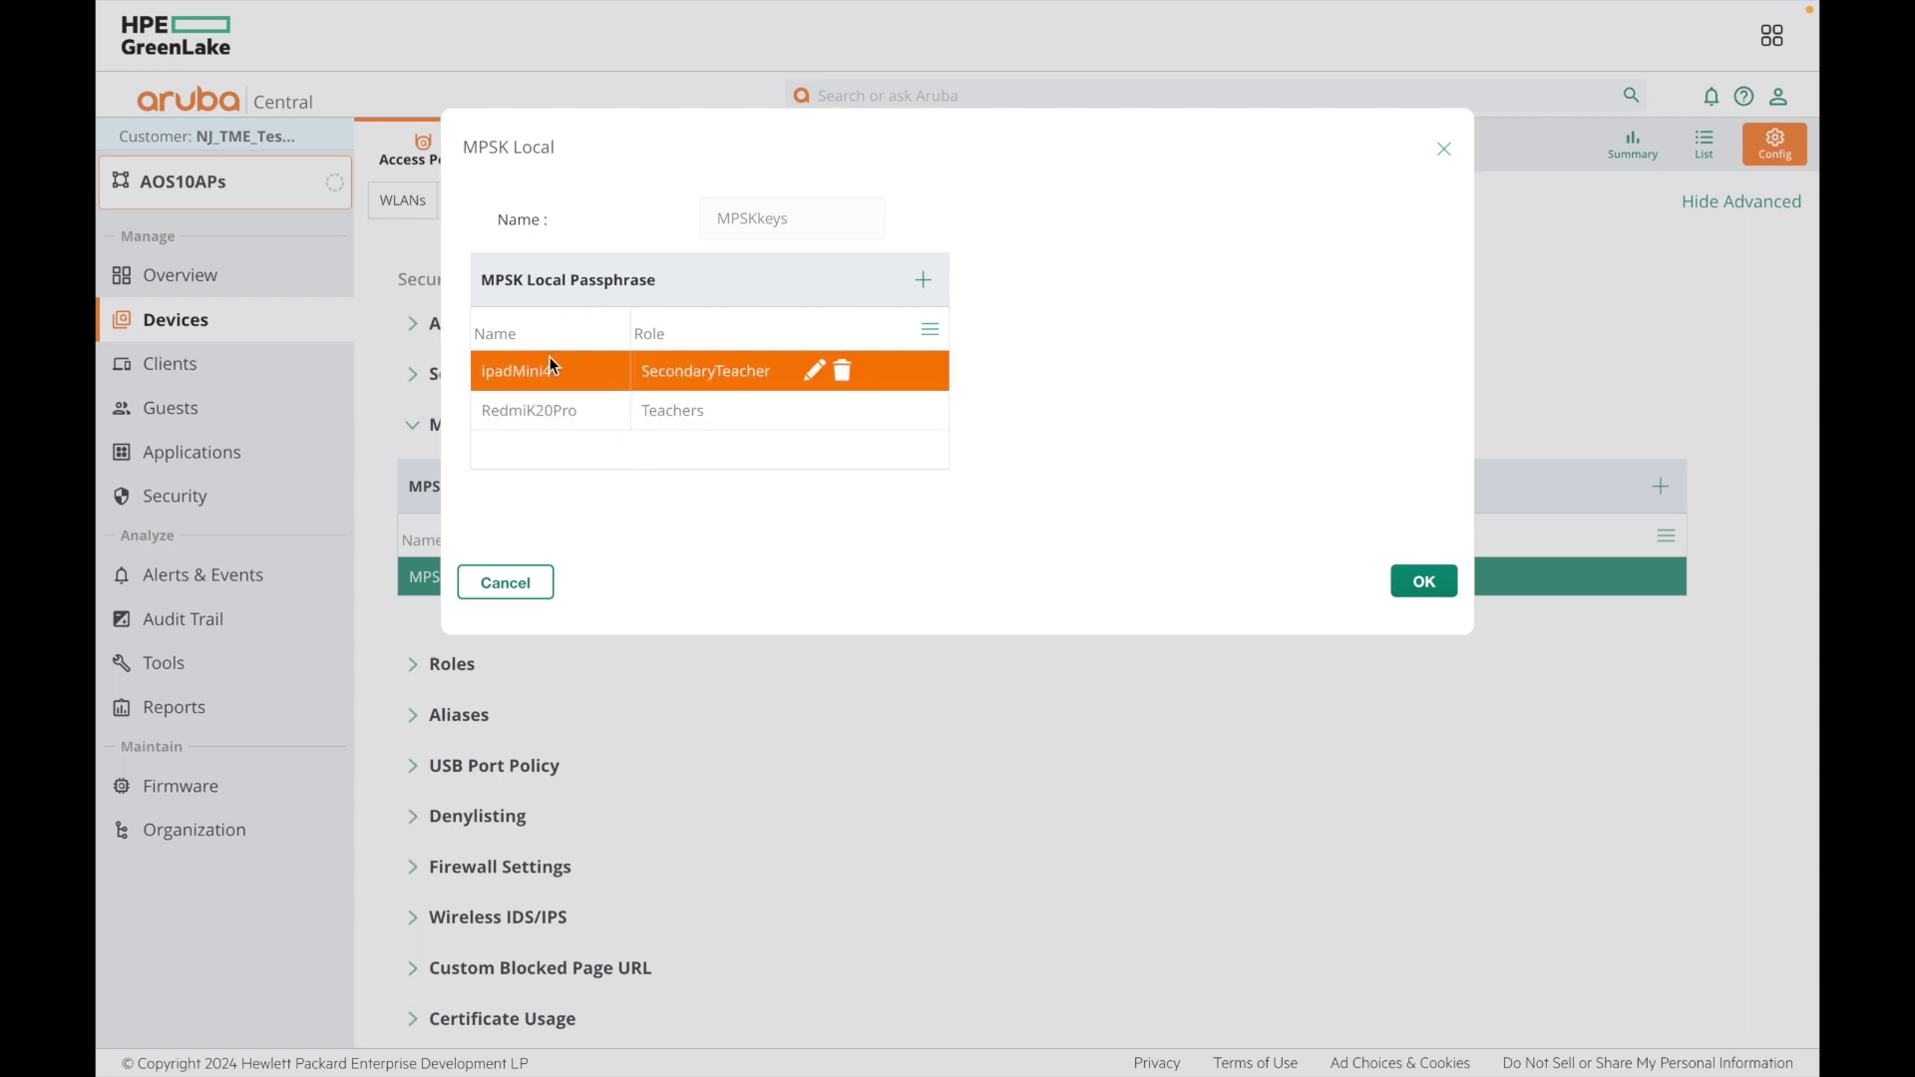
{"action": "mouse_move", "coordinate": [536, 403]}
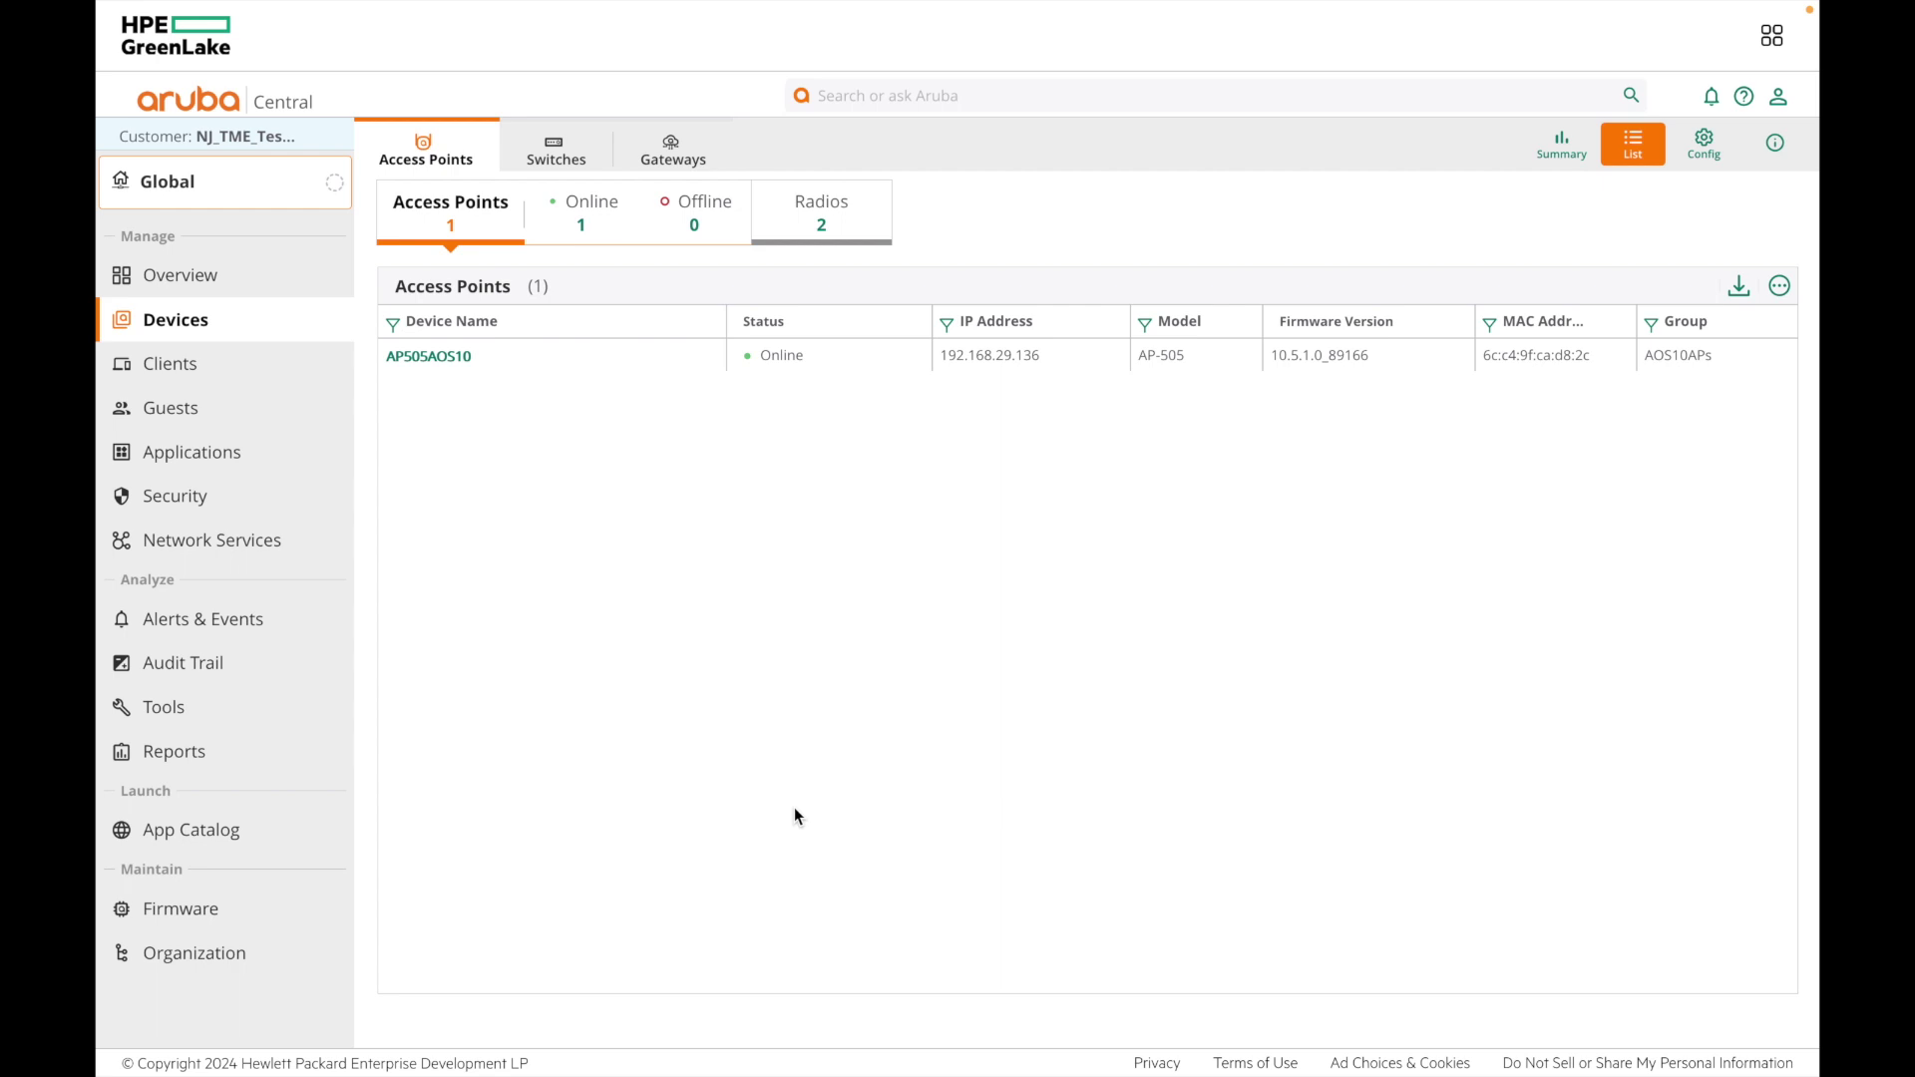
- Return to Global scope and switch on the AirGroup service under Applications > AirGroup > Config
{"action": "left_click", "coordinate": [227, 196]}
{"action": "left_click", "coordinate": [183, 240]}
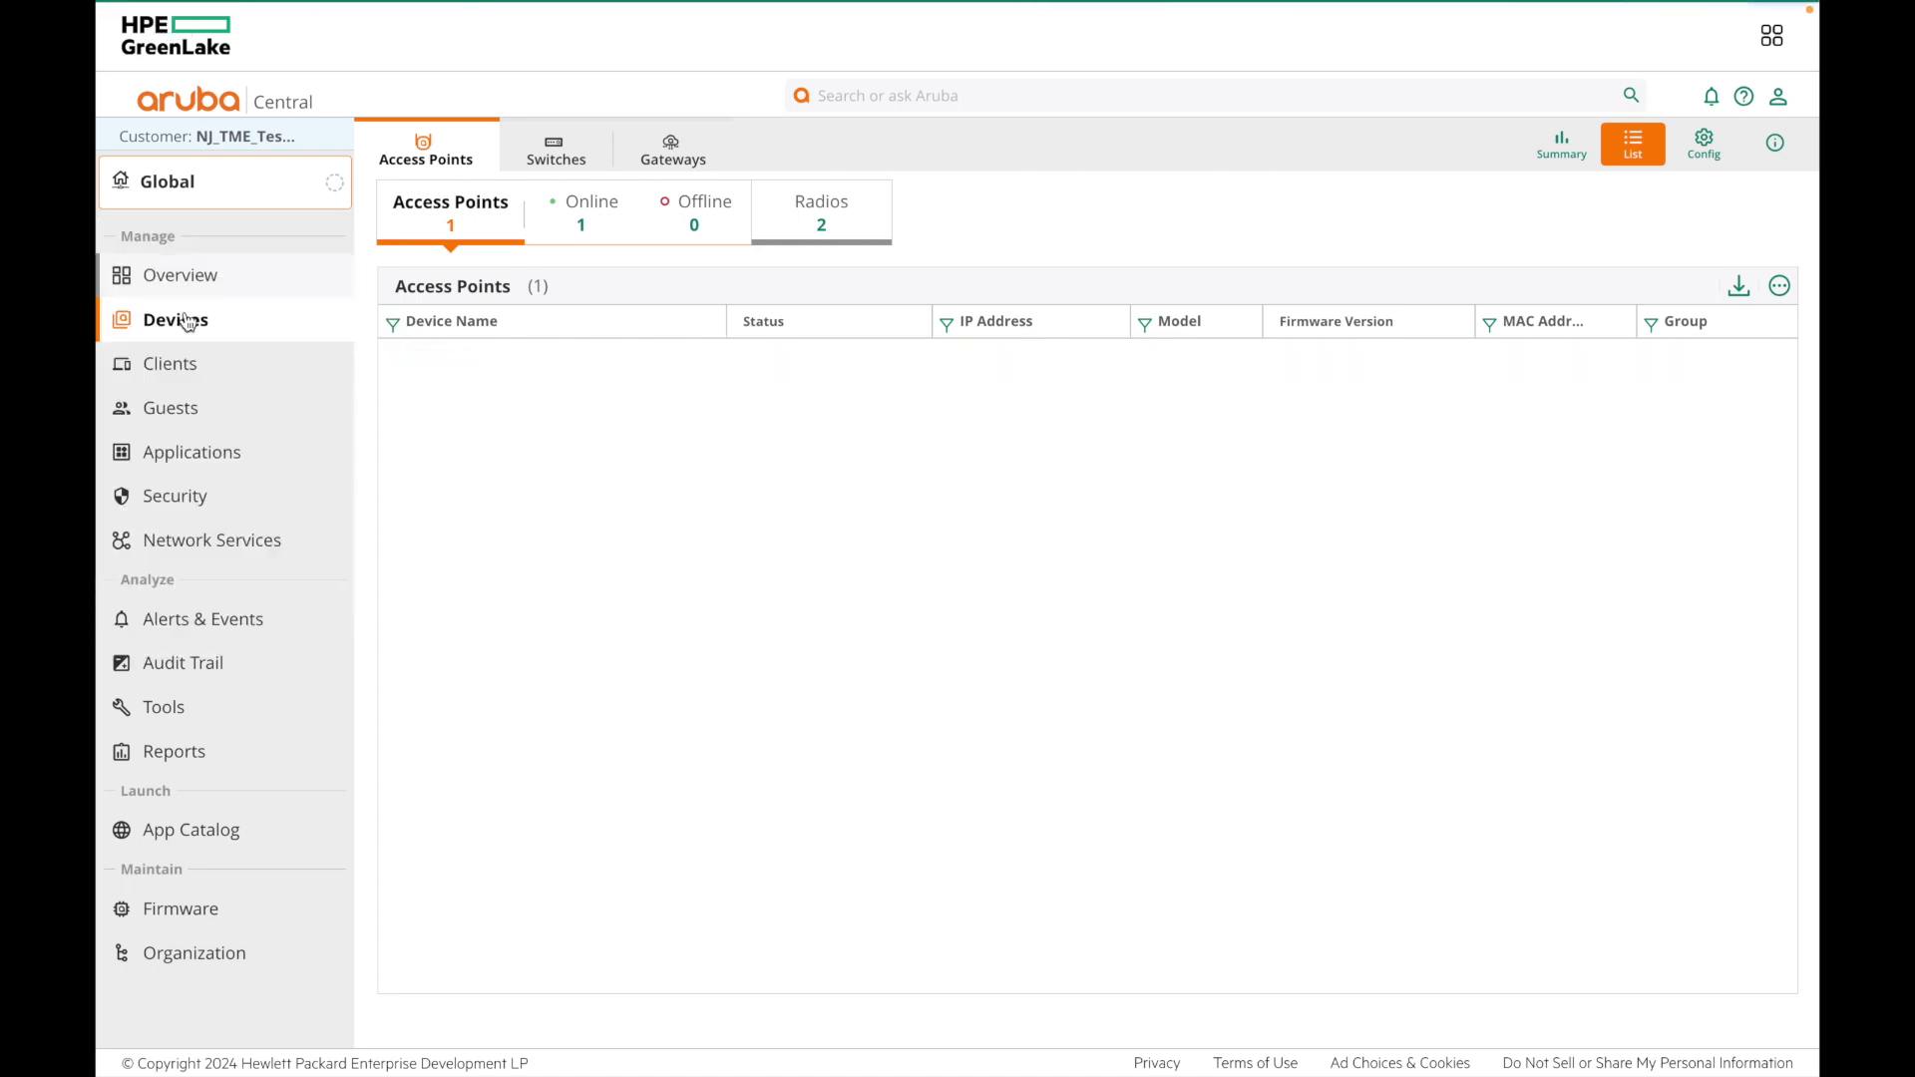
{"action": "left_click", "coordinate": [190, 453]}
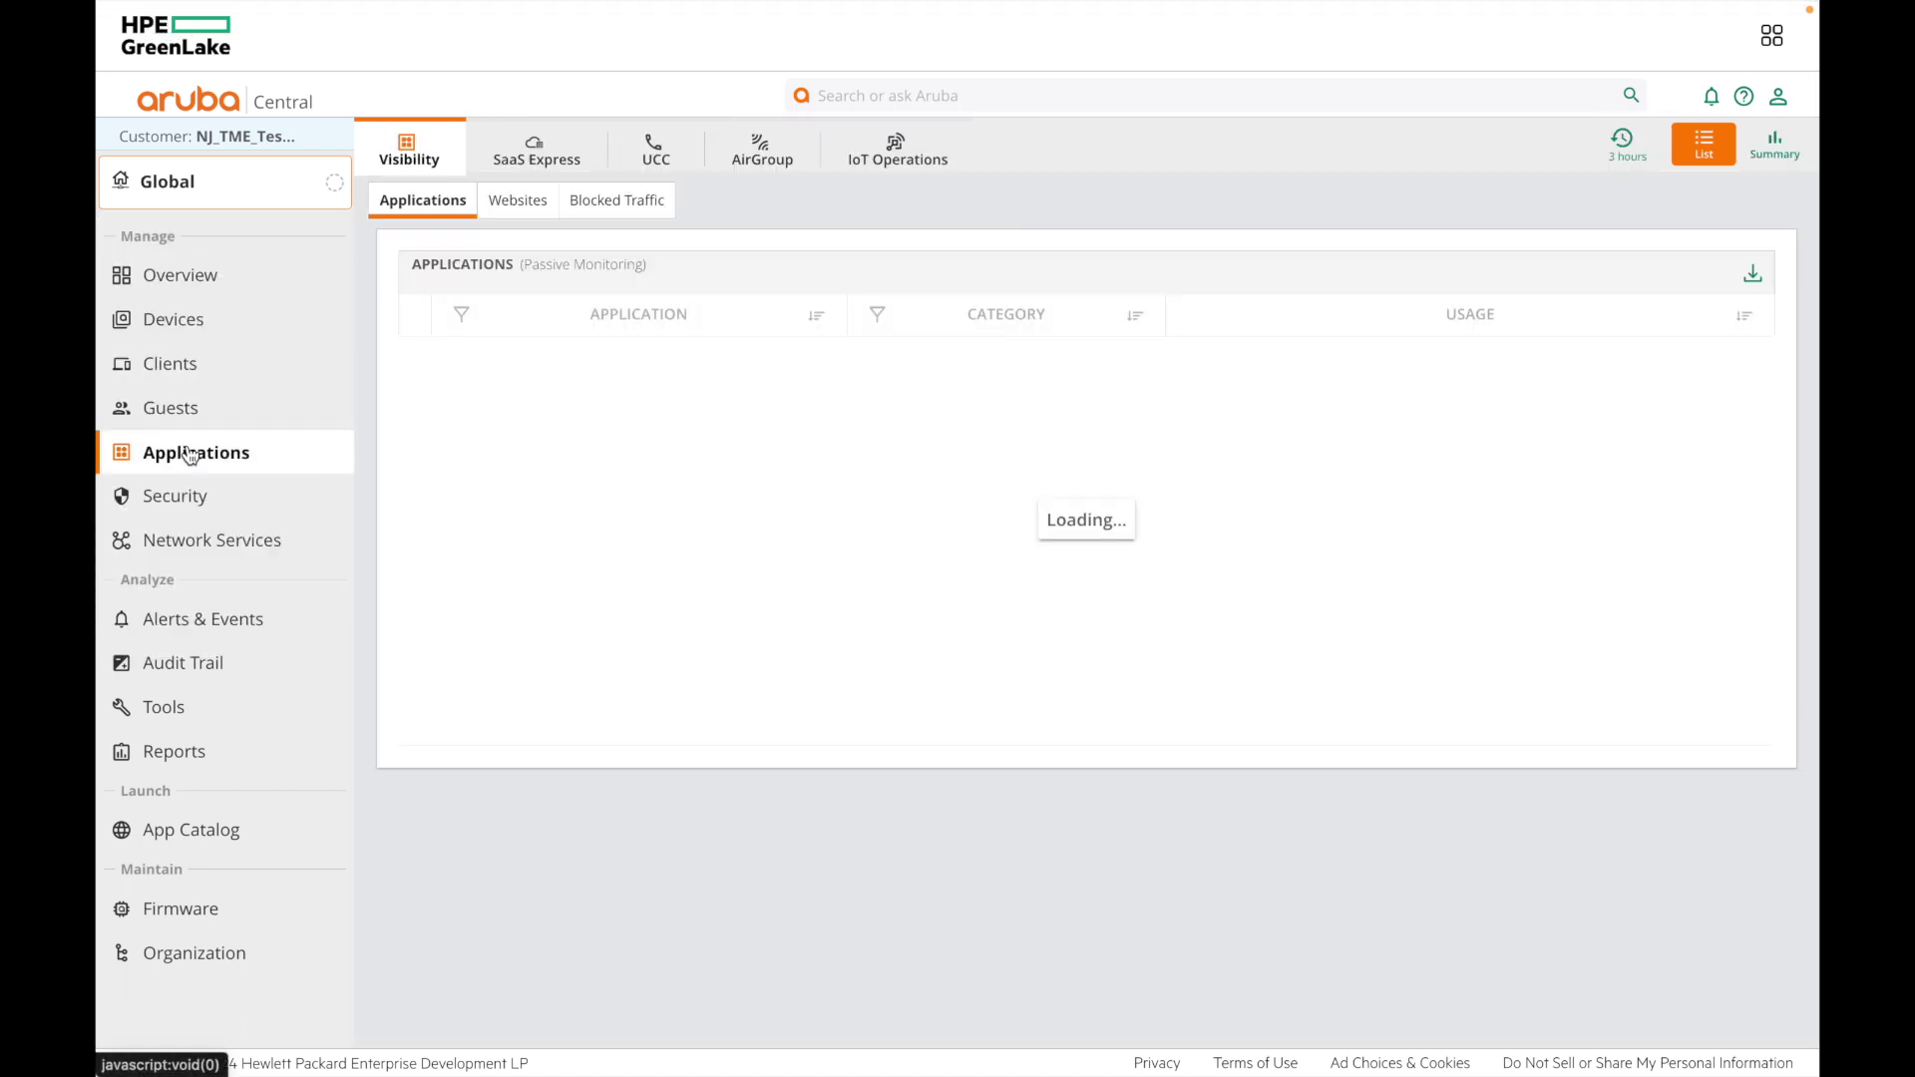
{"action": "left_click", "coordinate": [743, 159]}
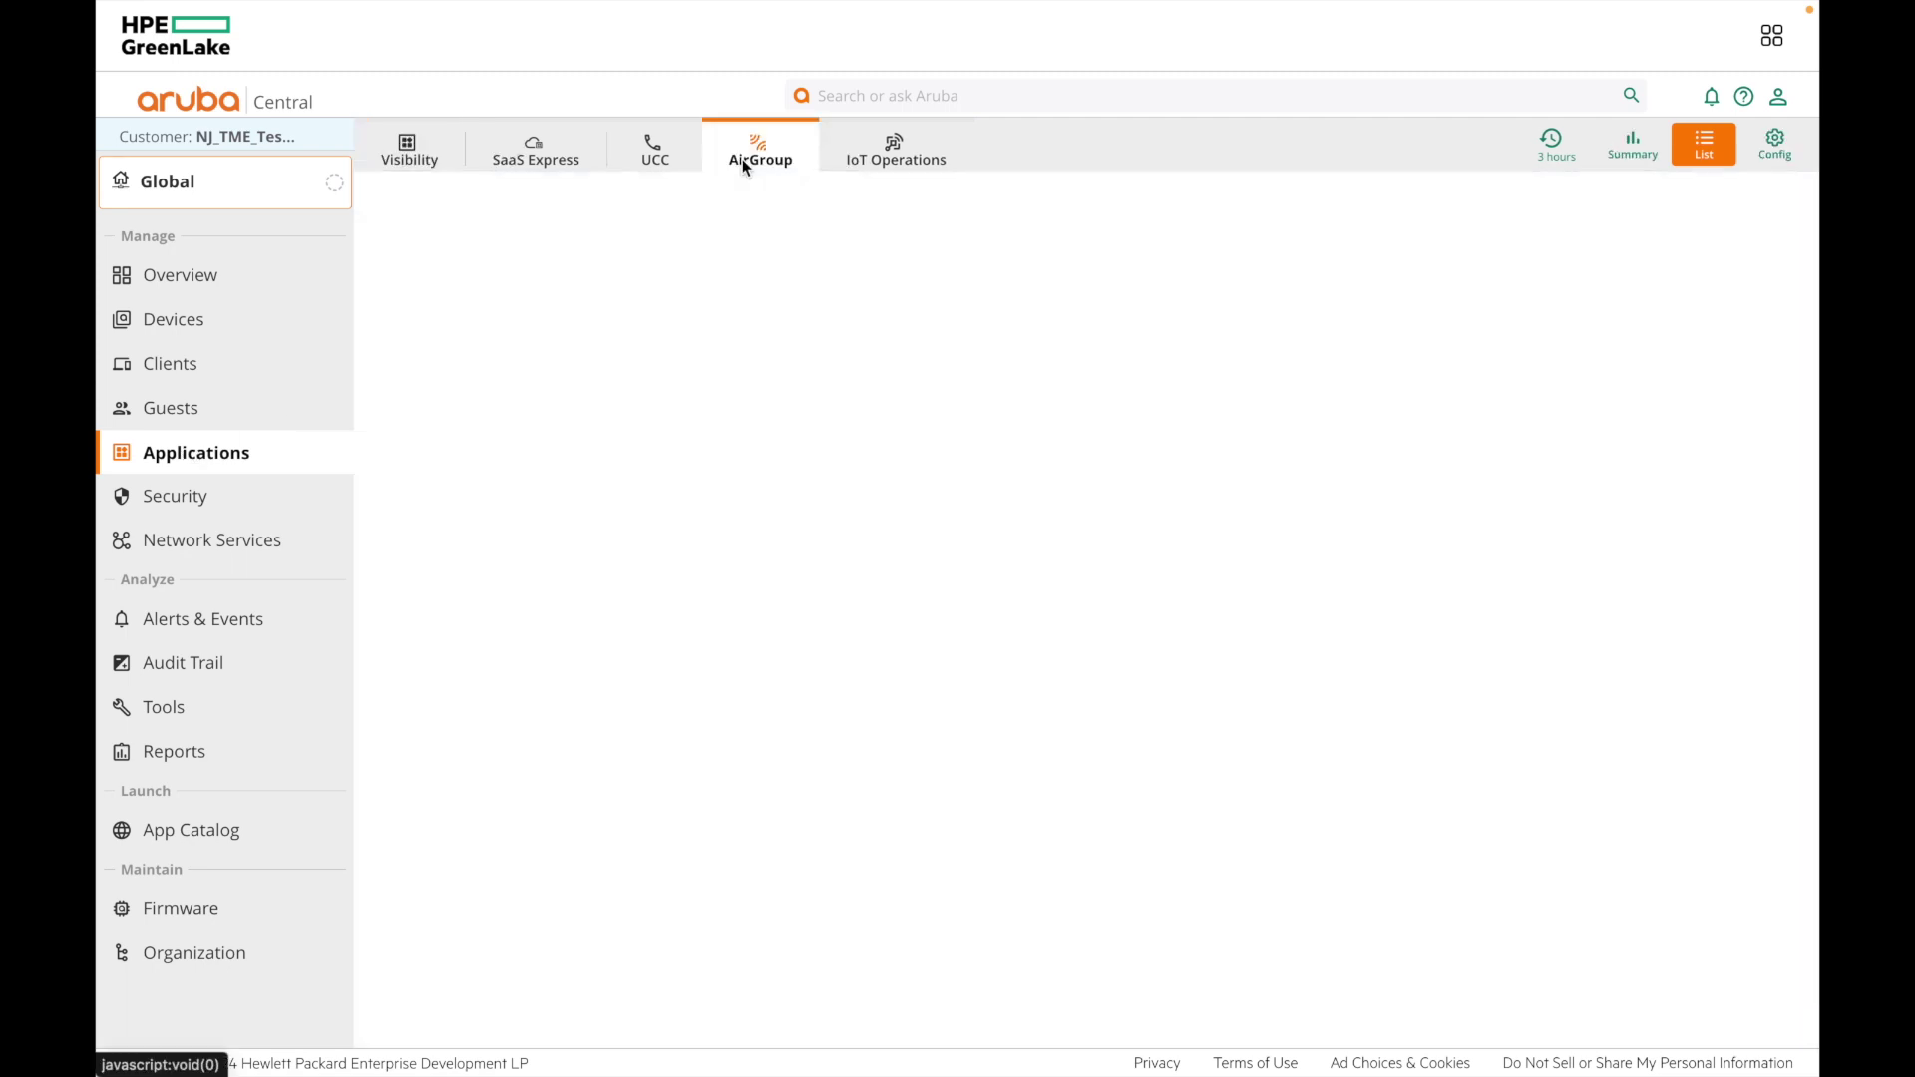
{"action": "left_click", "coordinate": [1774, 152]}
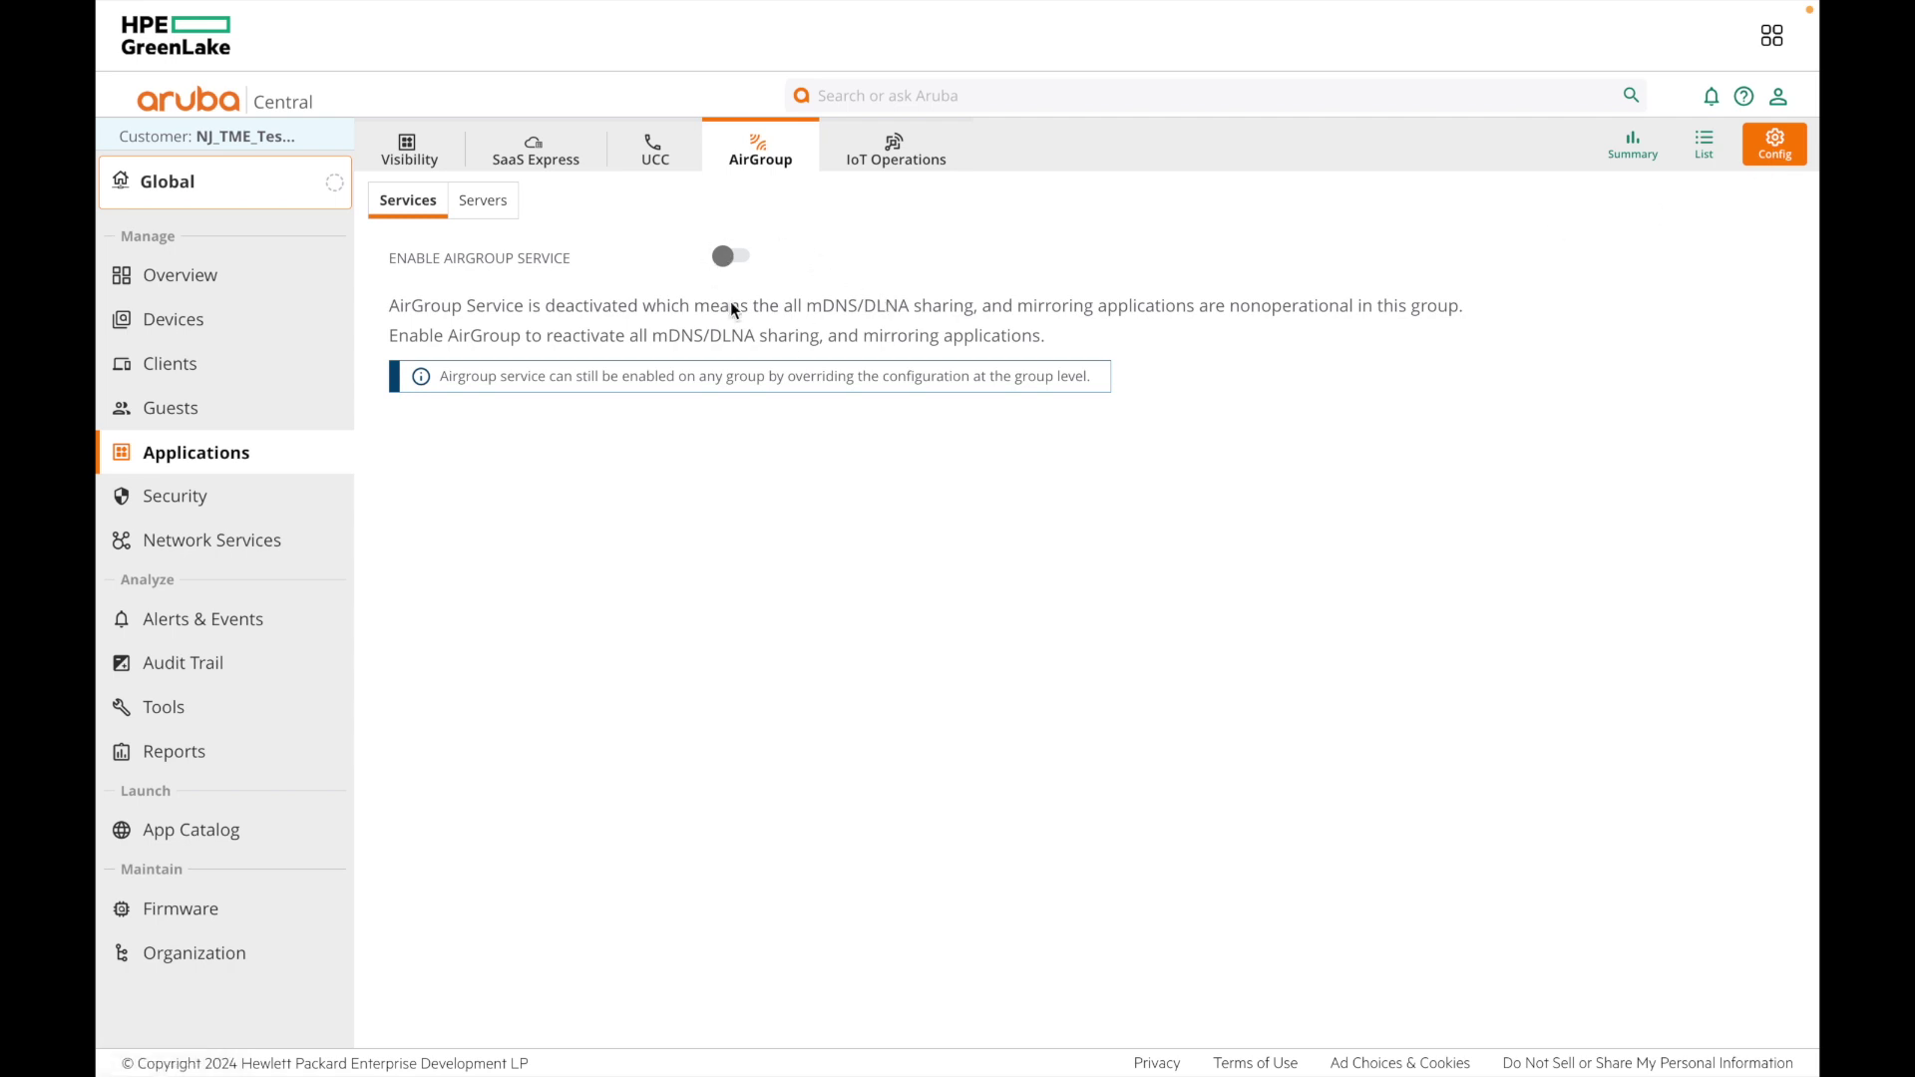
{"action": "left_click", "coordinate": [729, 259]}
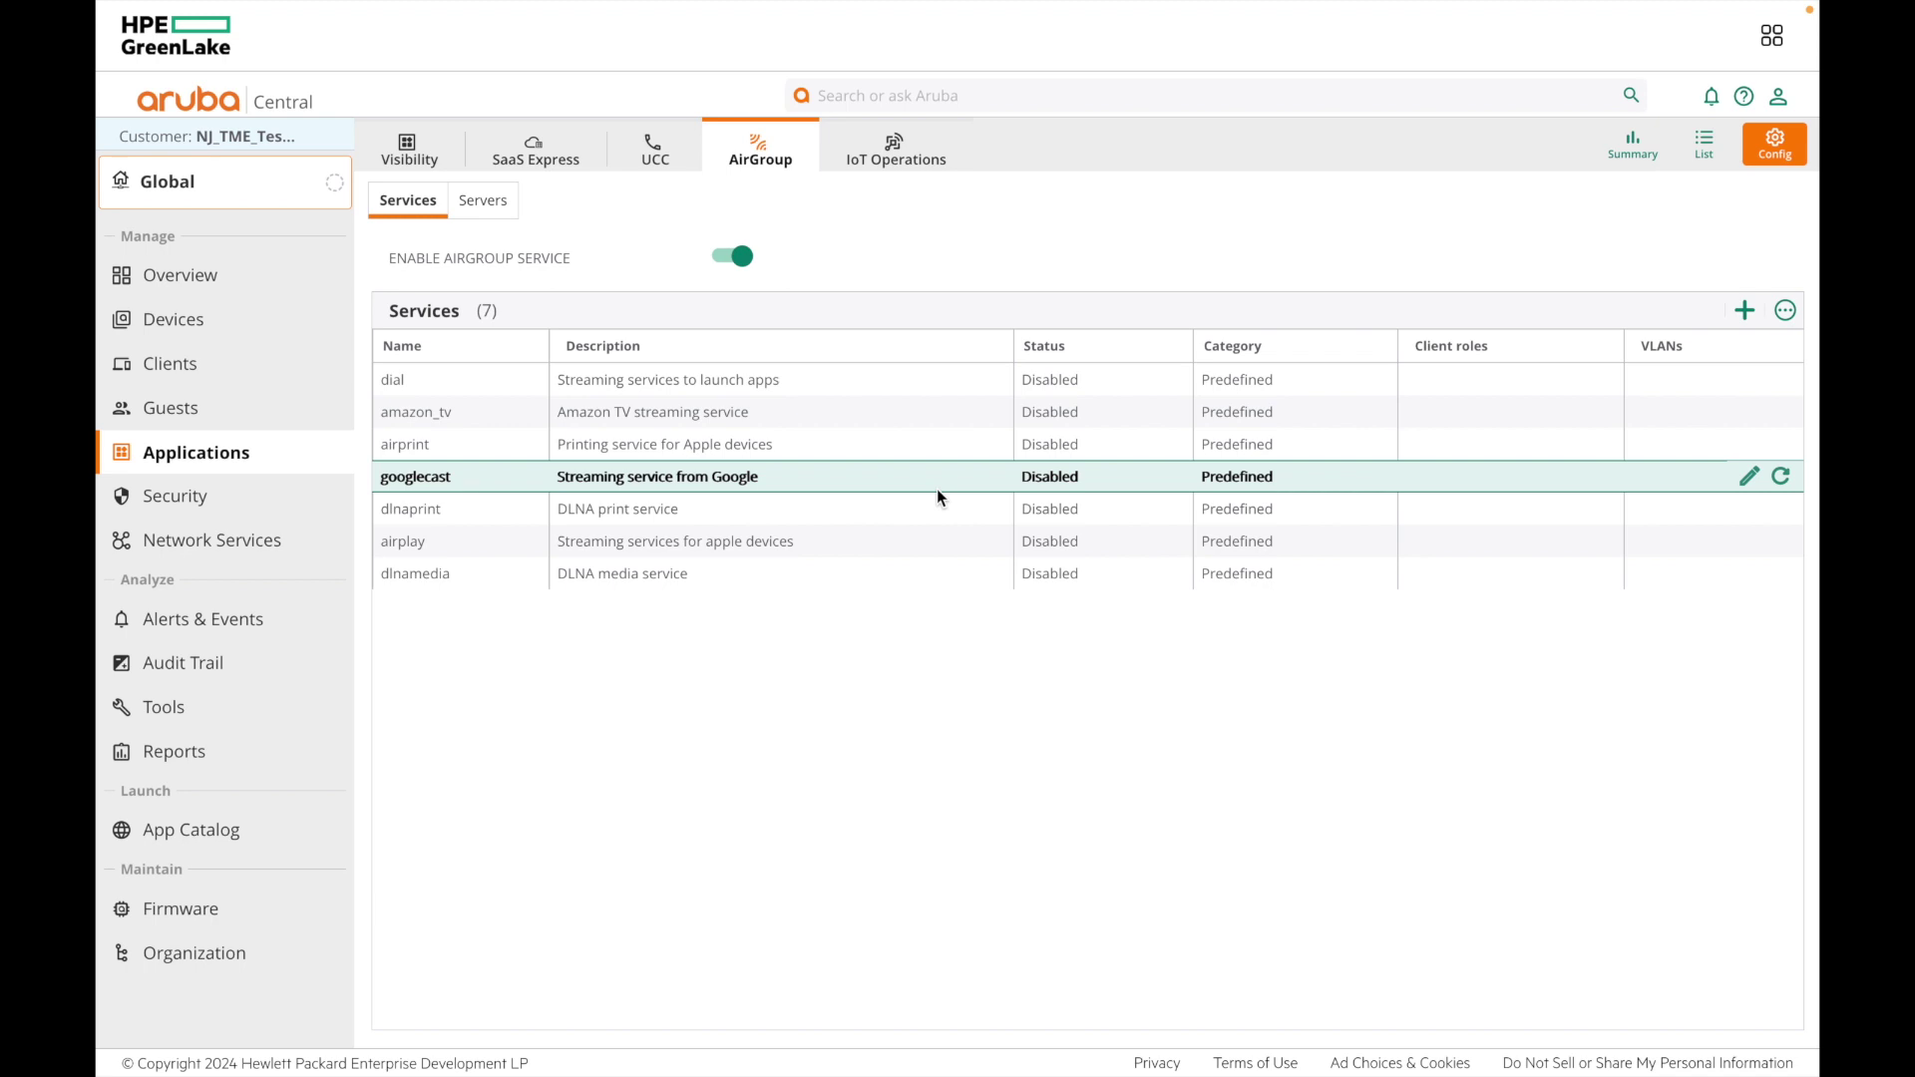
- Enable the googlecast service and clear its servers expiration period value
{"action": "left_click", "coordinate": [1752, 482]}
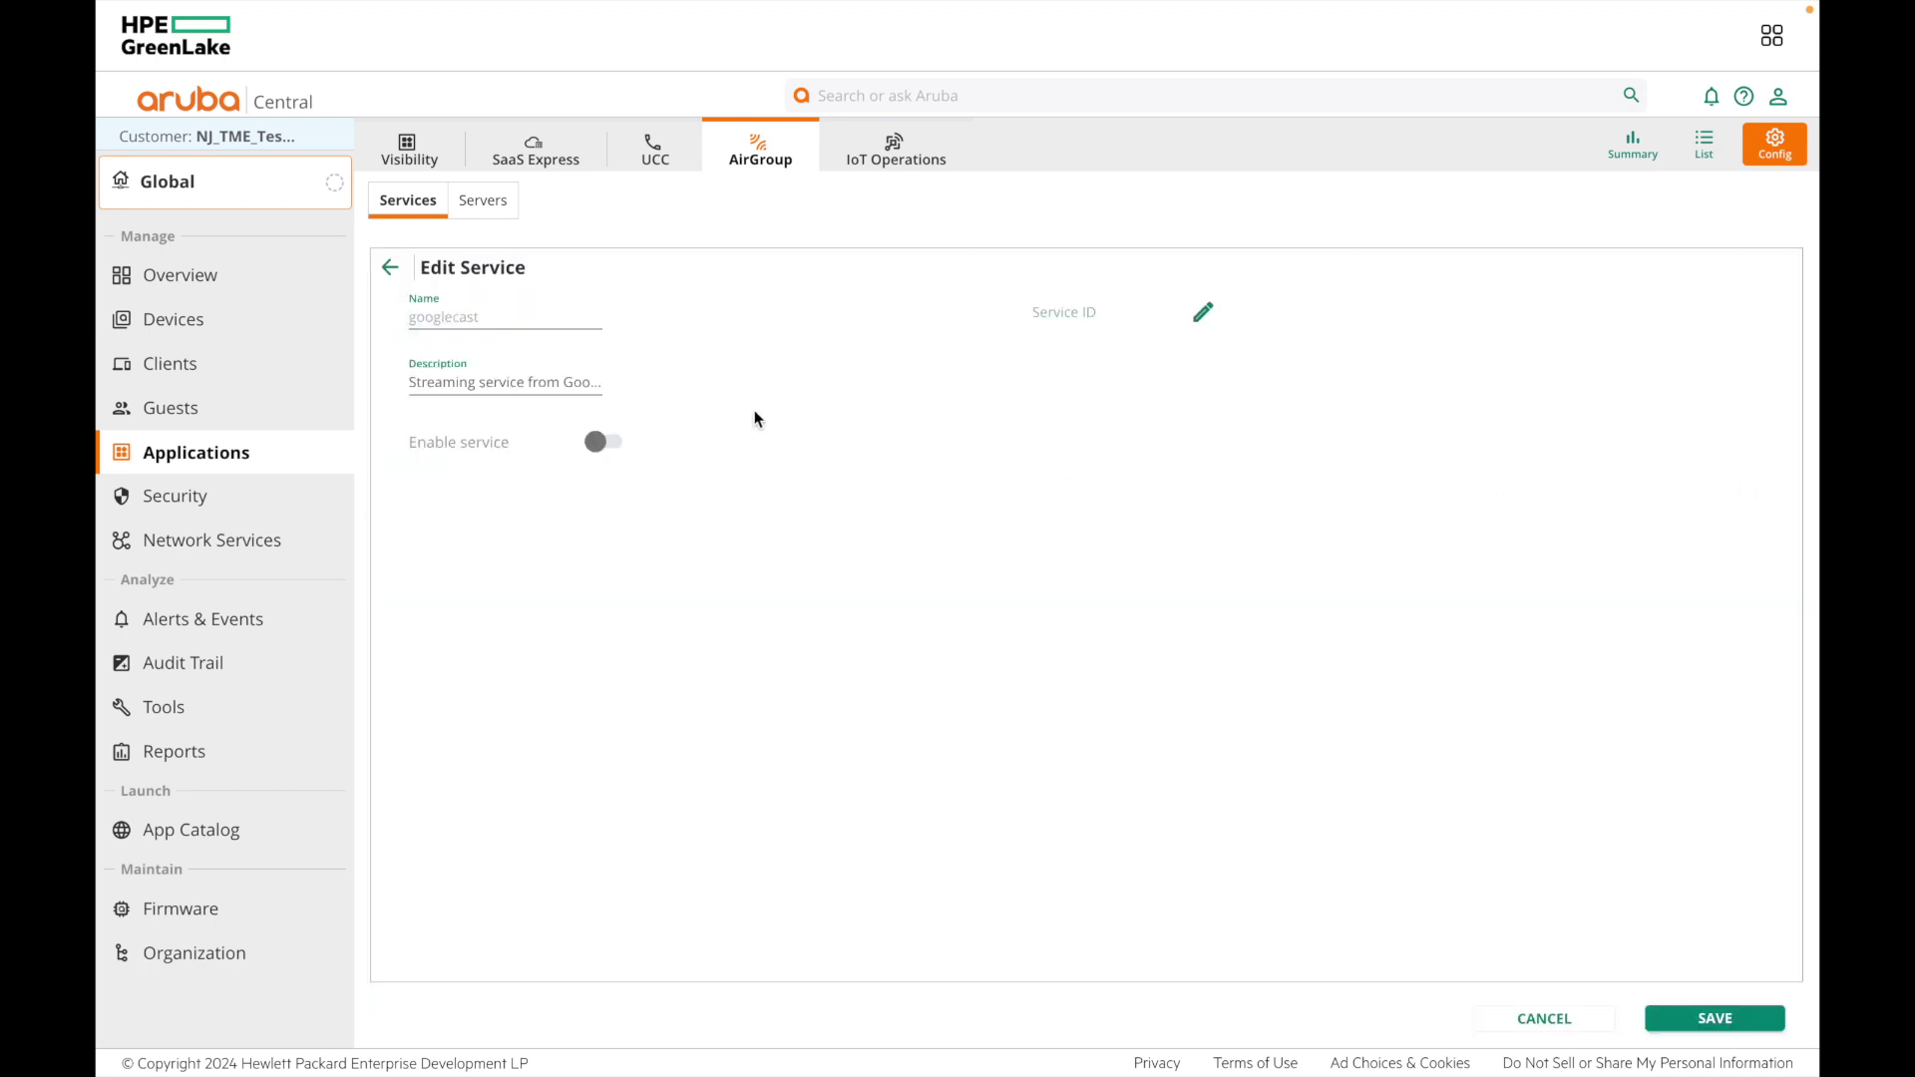
{"action": "left_click", "coordinate": [597, 443]}
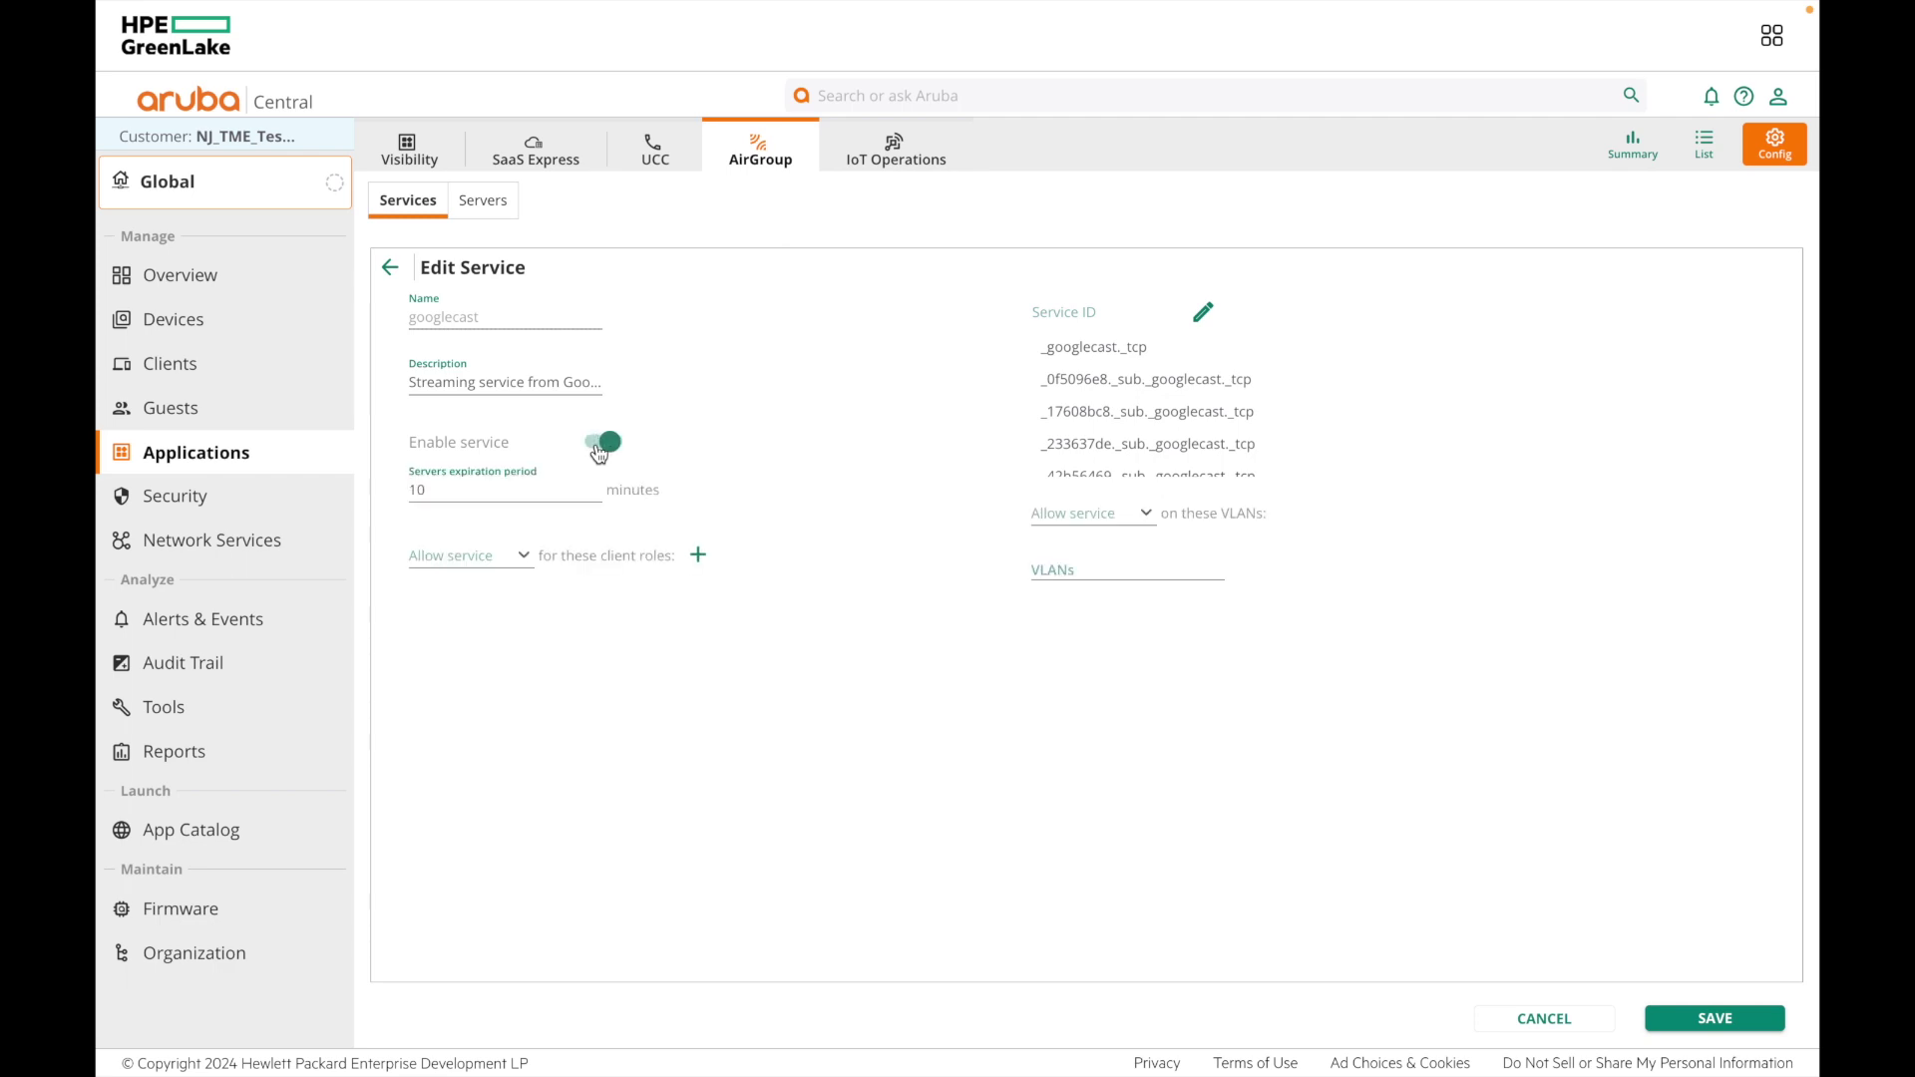
{"action": "left_click", "coordinate": [474, 496]}
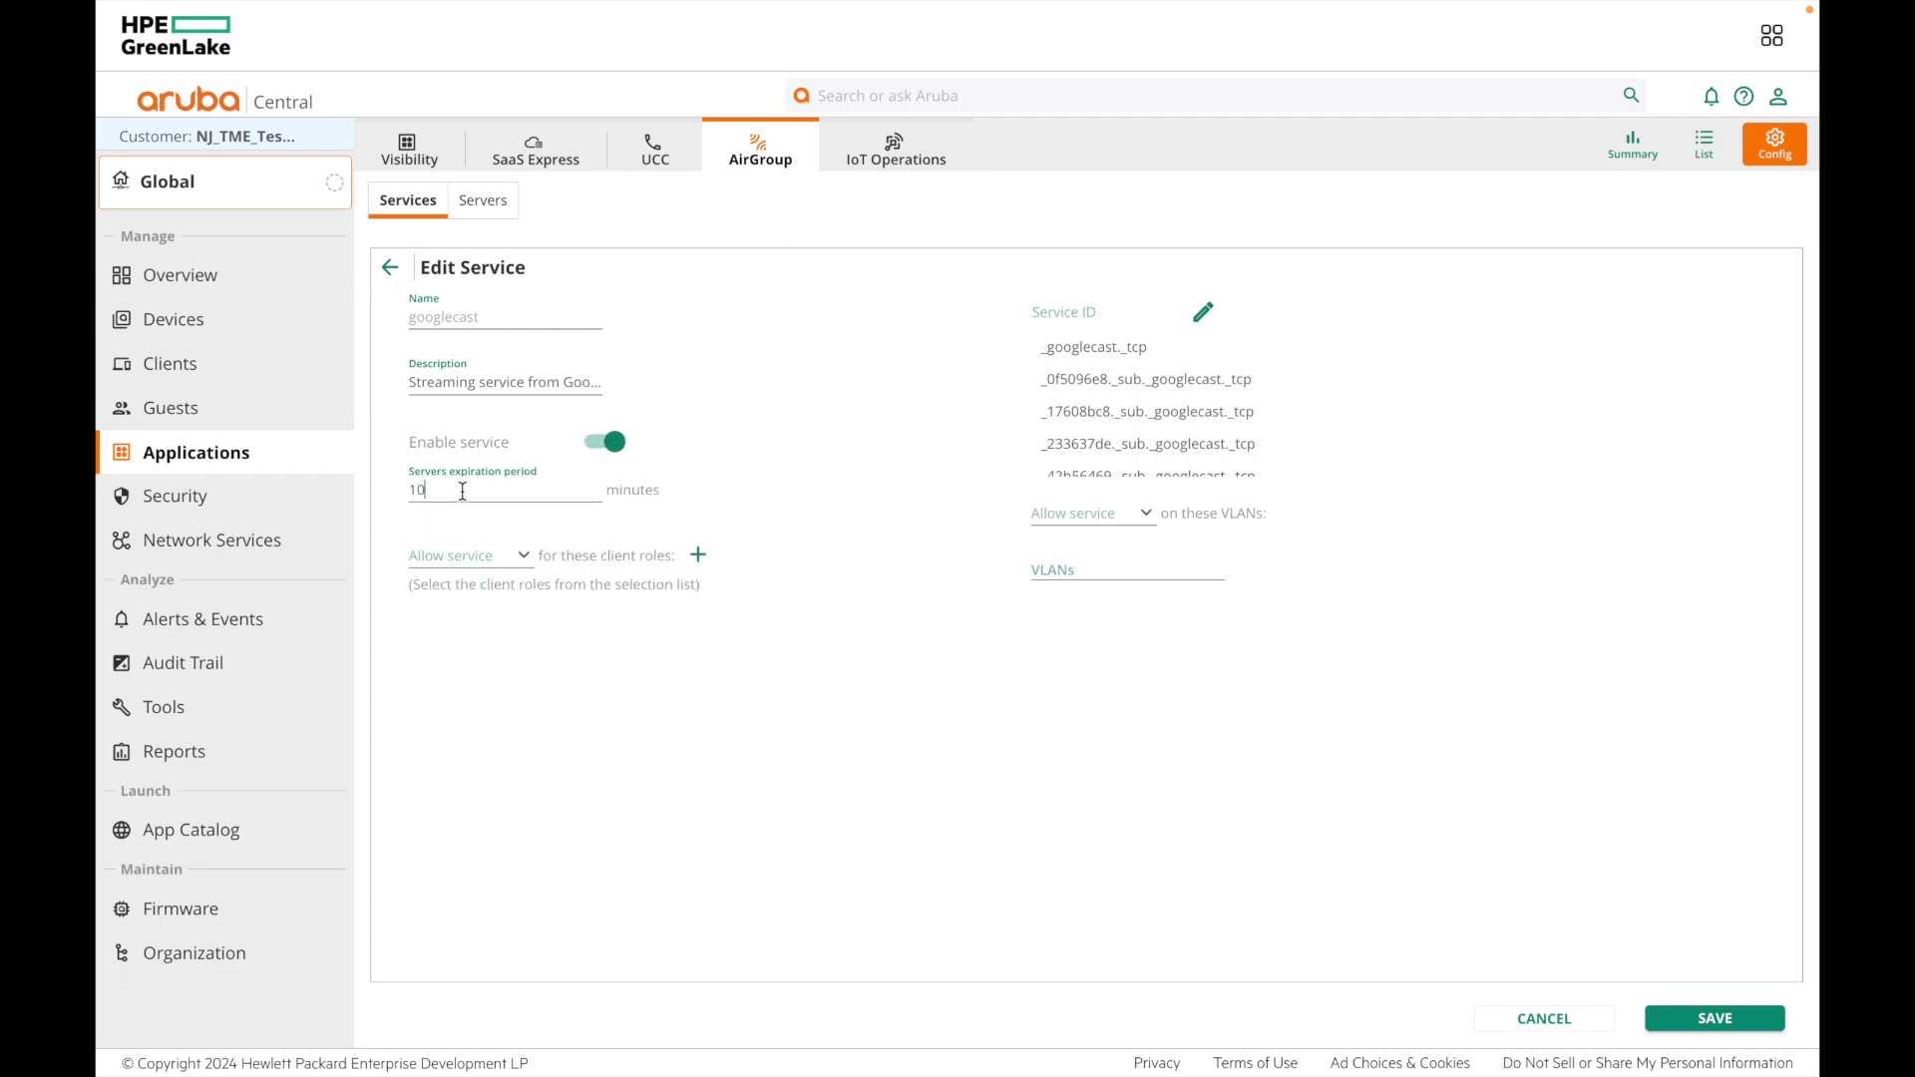
{"action": "key", "text": "BackSpace"}
{"action": "key", "text": "BackSpace"}
{"action": "left_click", "coordinate": [730, 497]}
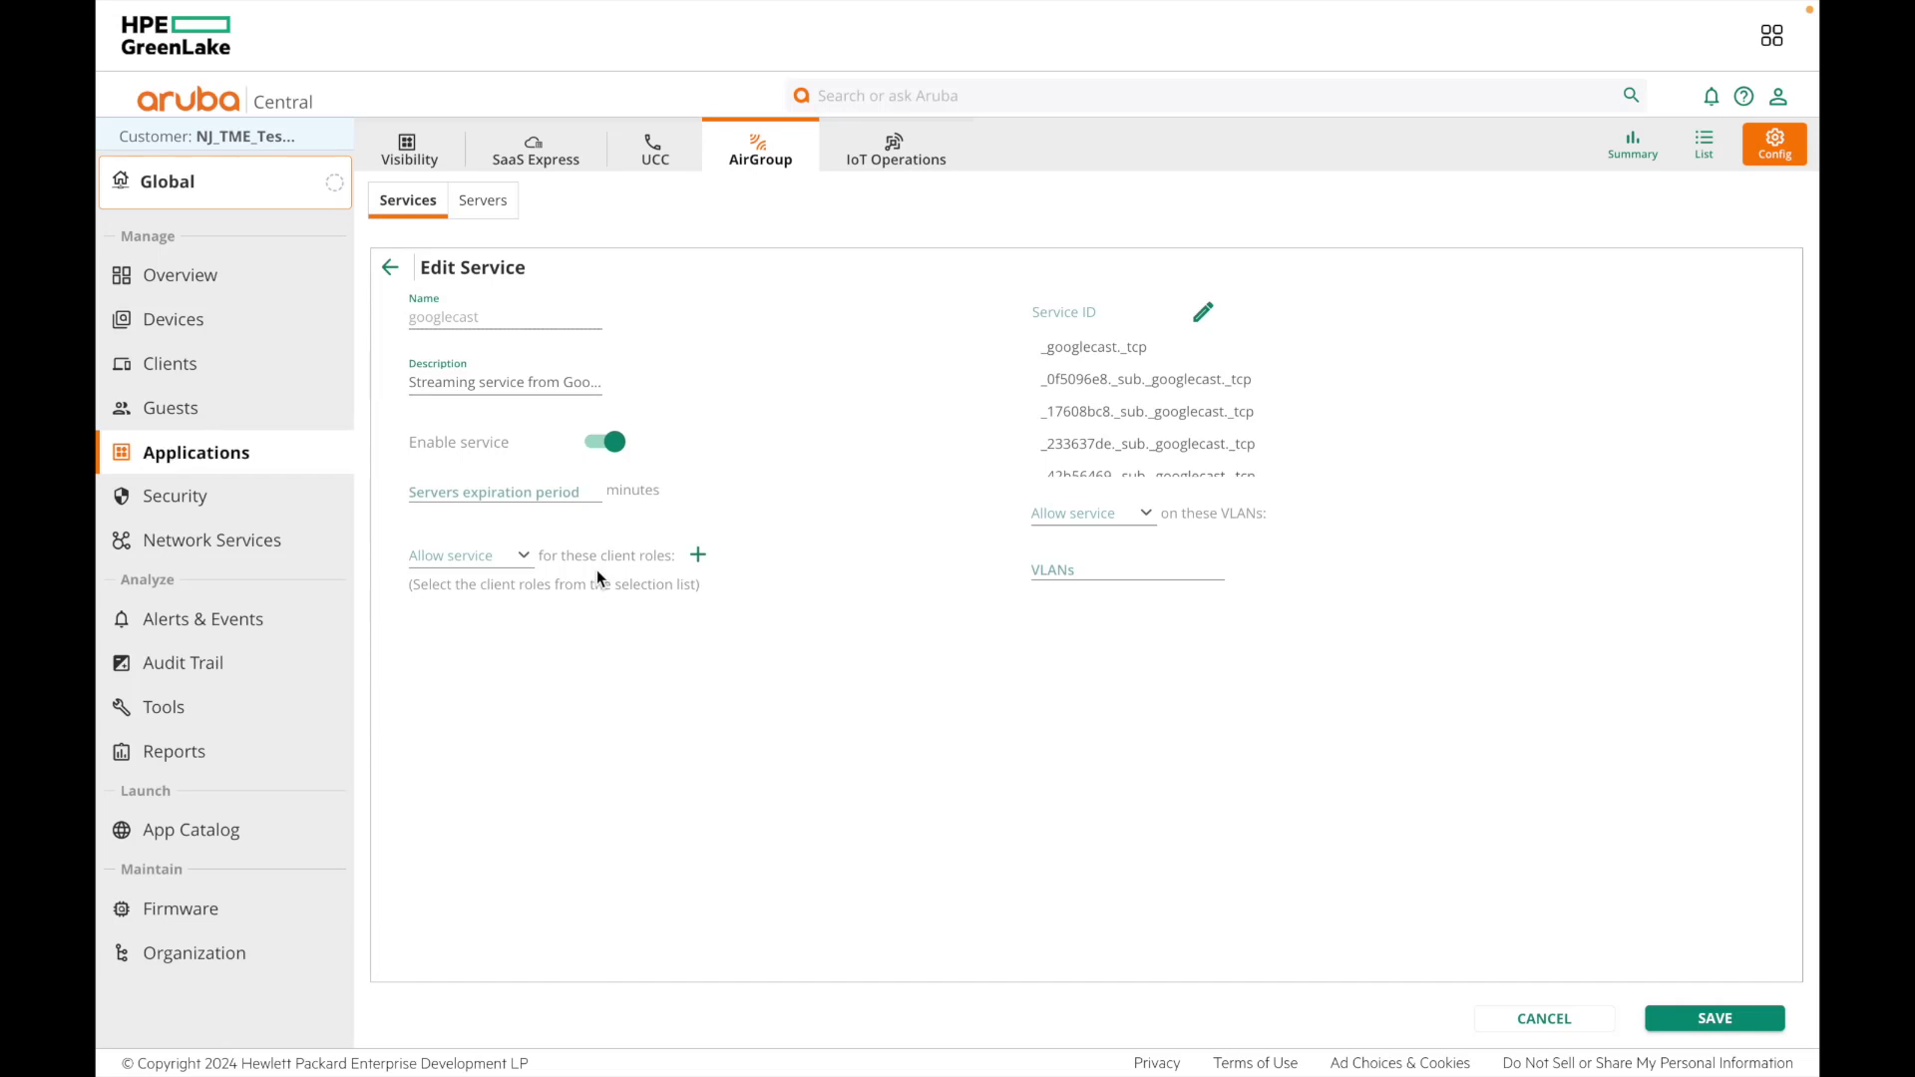
- Restrict googlecast to the Teachers and TVScreens client roles and save
{"action": "left_click", "coordinate": [698, 555]}
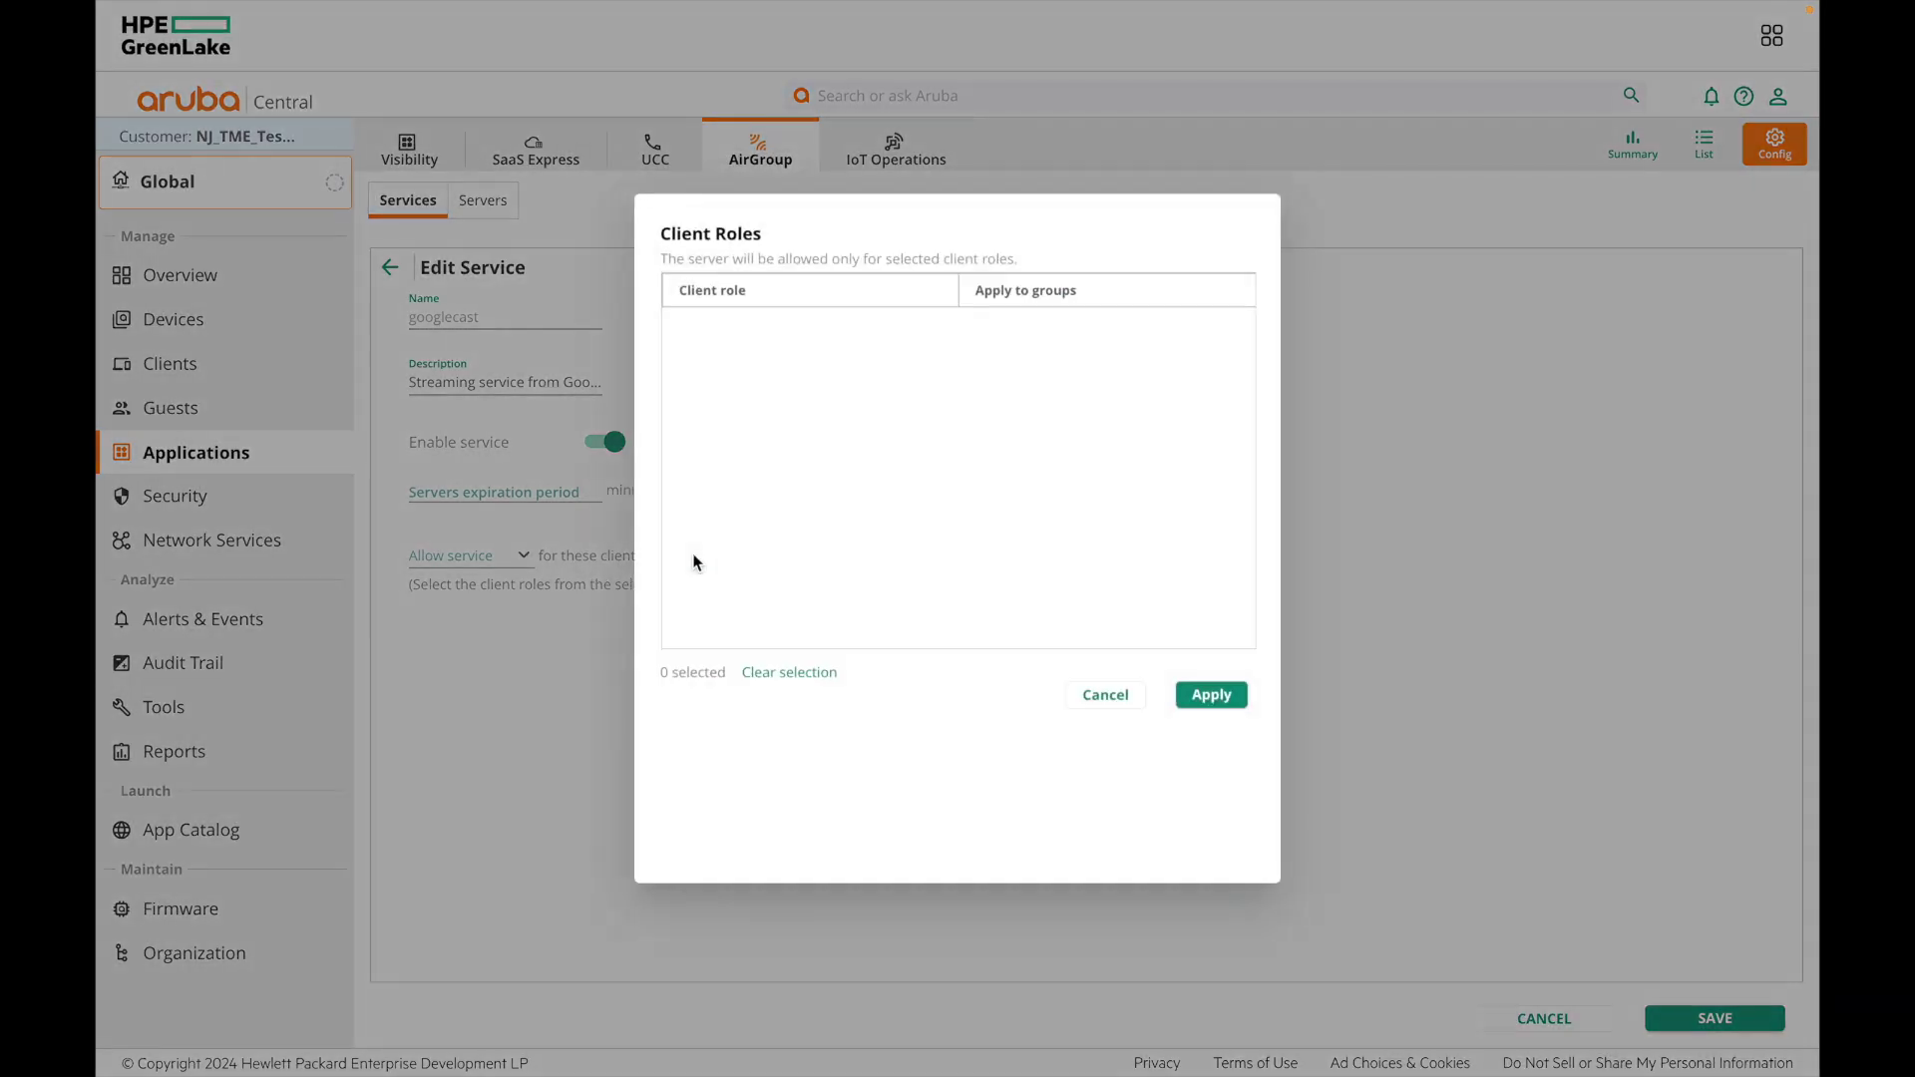
{"action": "left_click", "coordinate": [710, 420]}
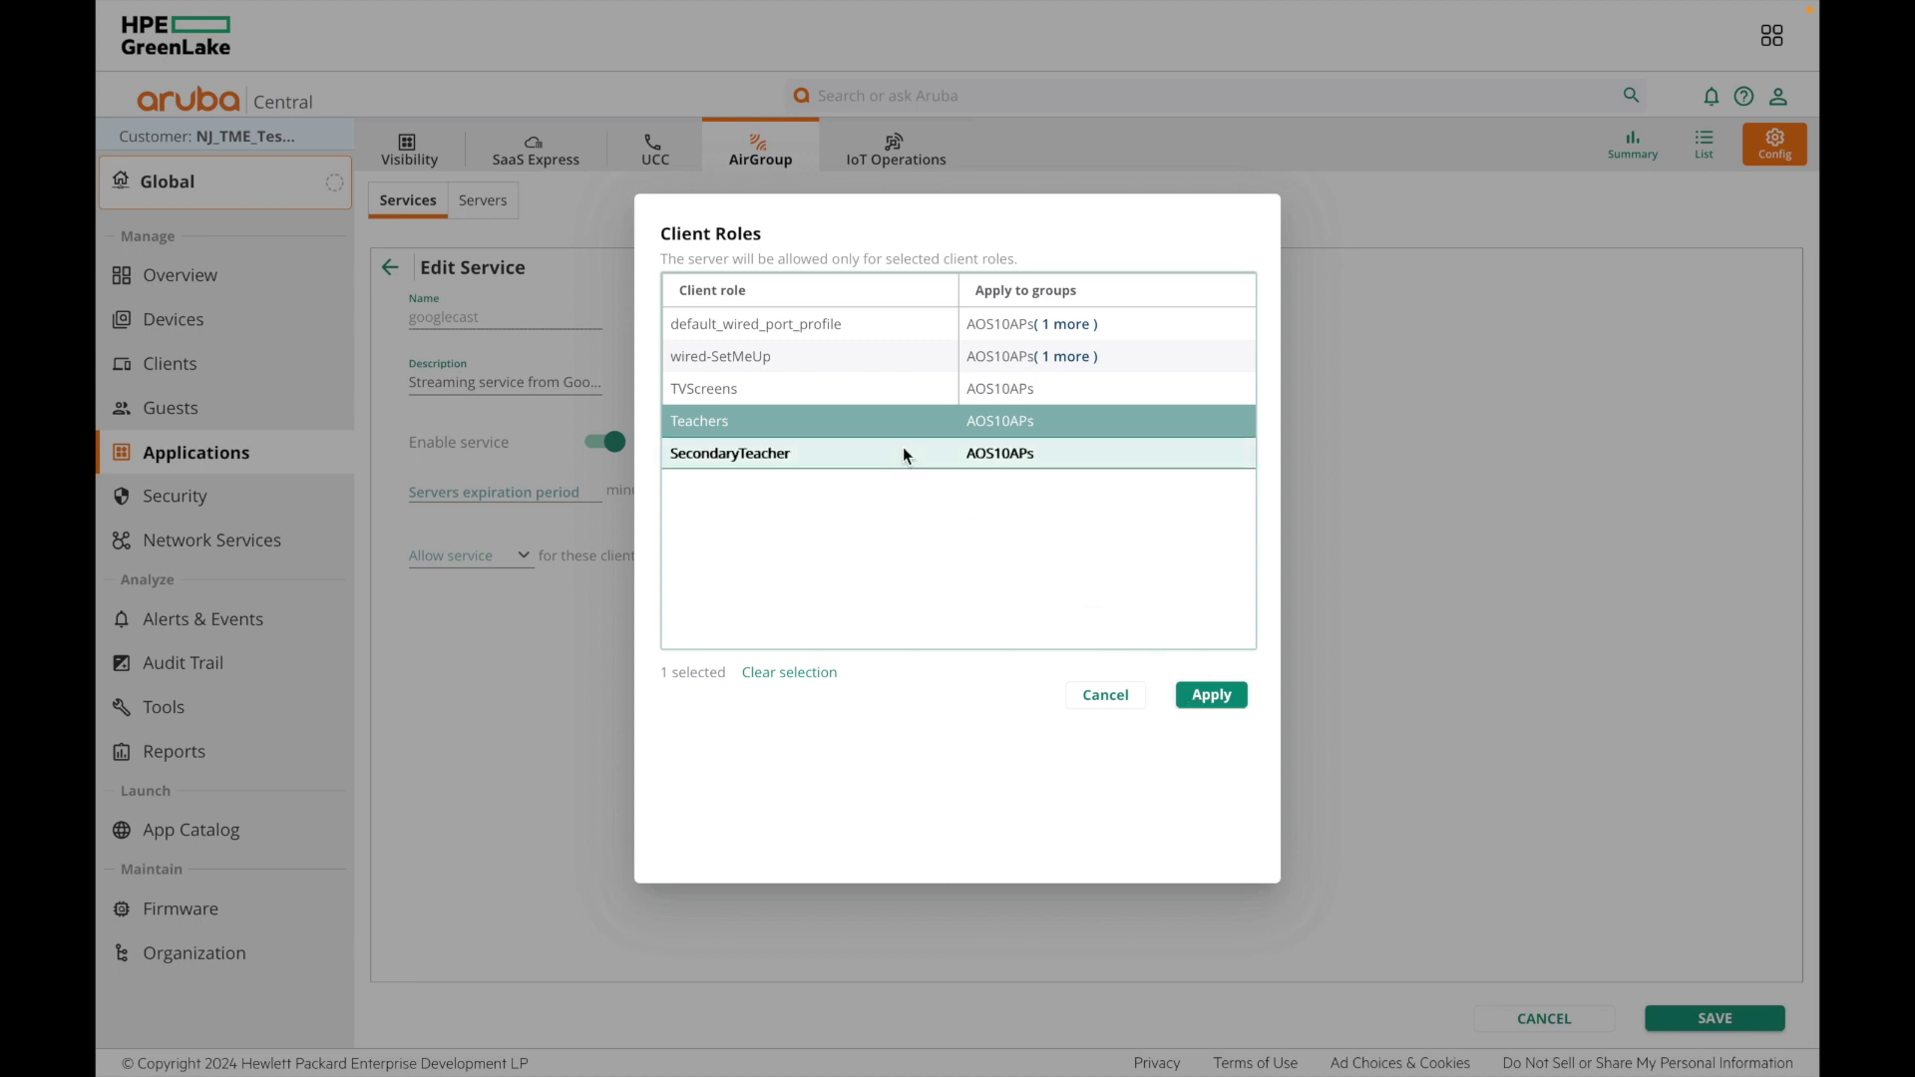
{"action": "left_click", "coordinate": [823, 393]}
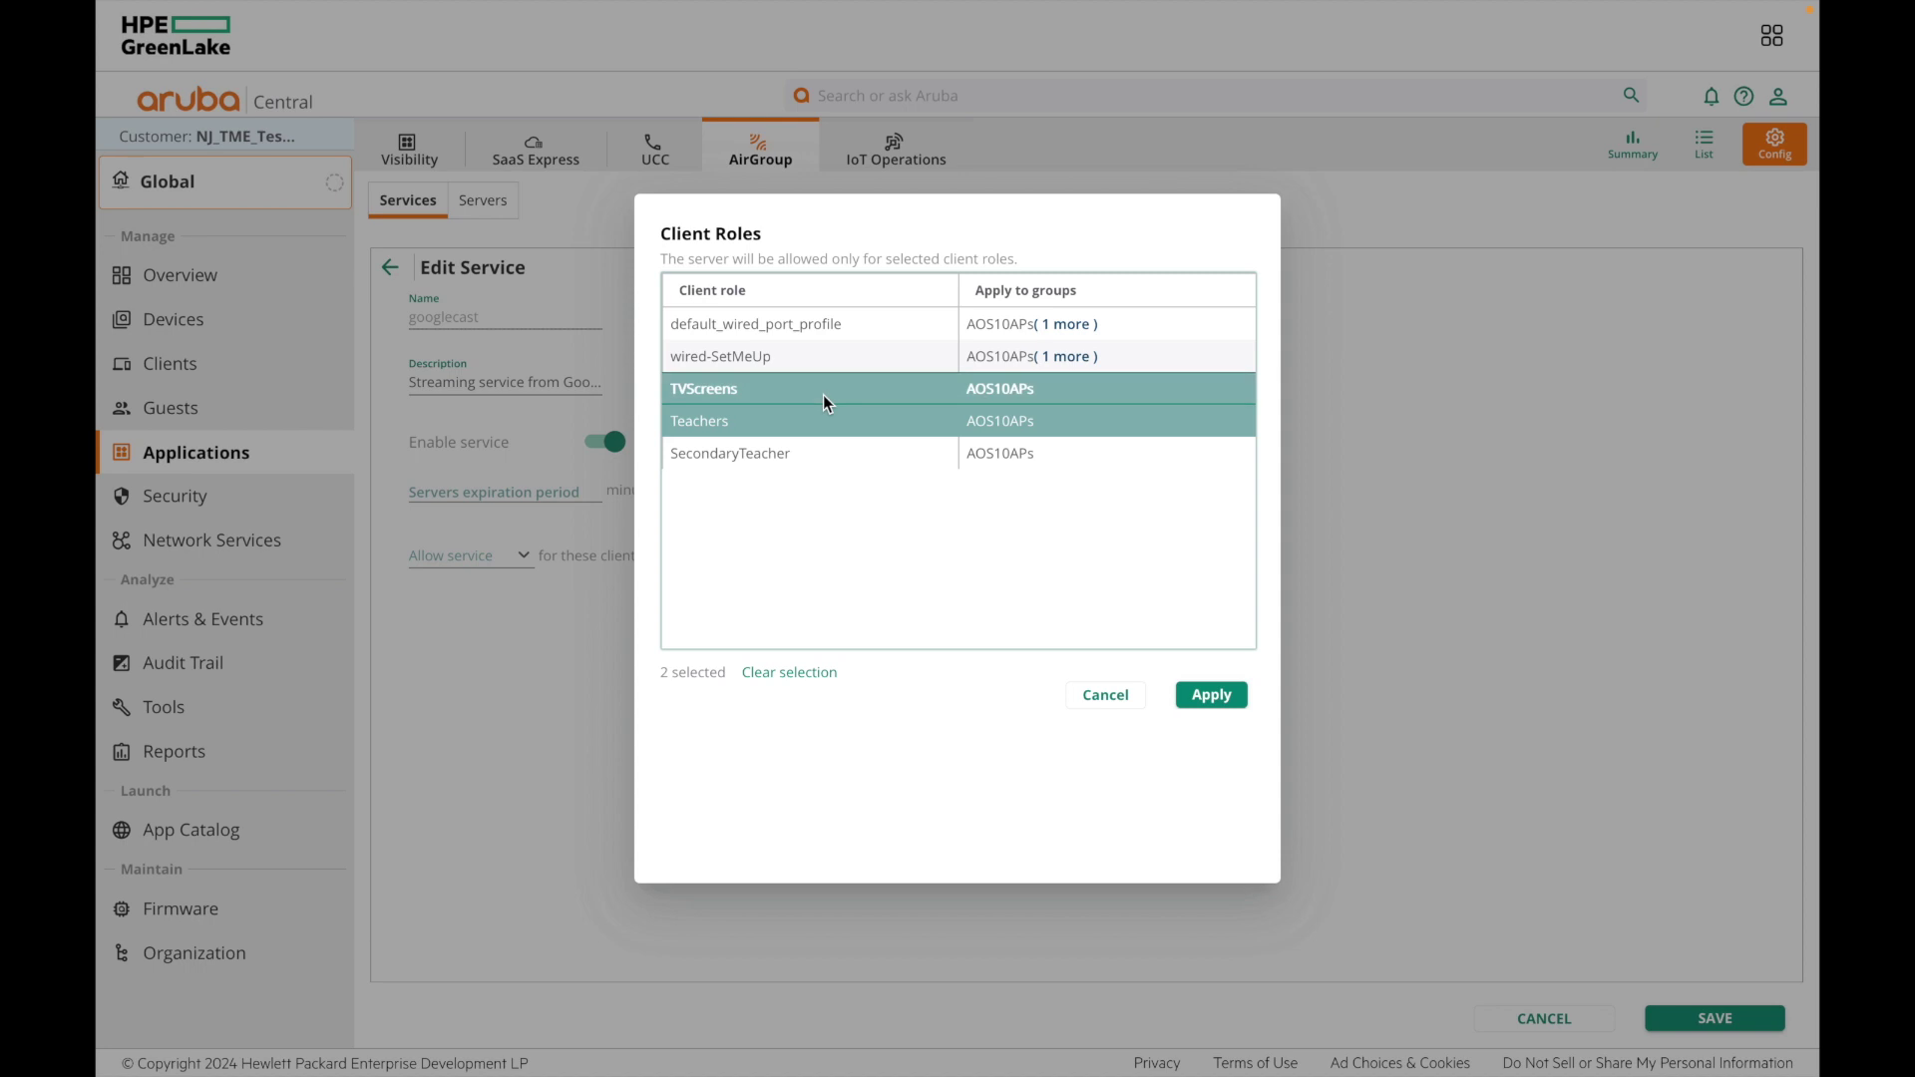
{"action": "left_click", "coordinate": [1209, 694]}
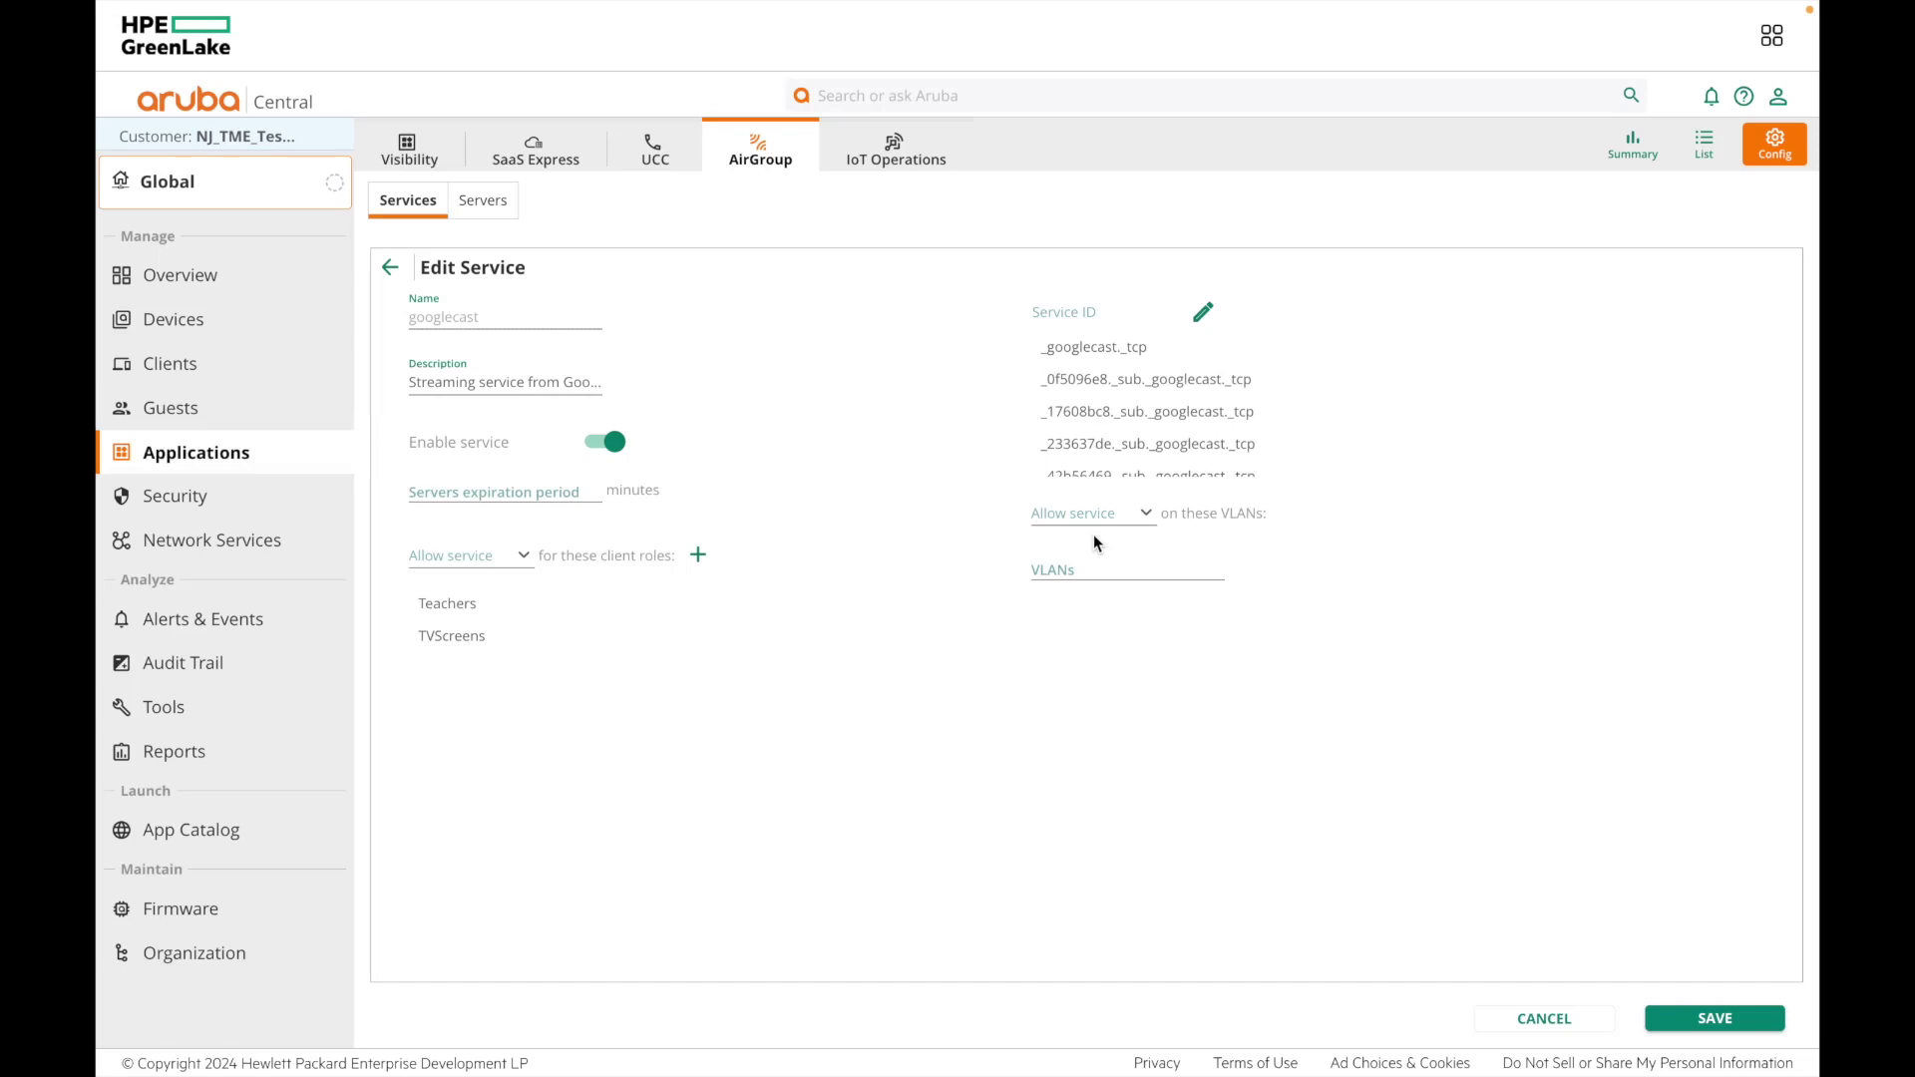
{"action": "left_click", "coordinate": [1681, 1023]}
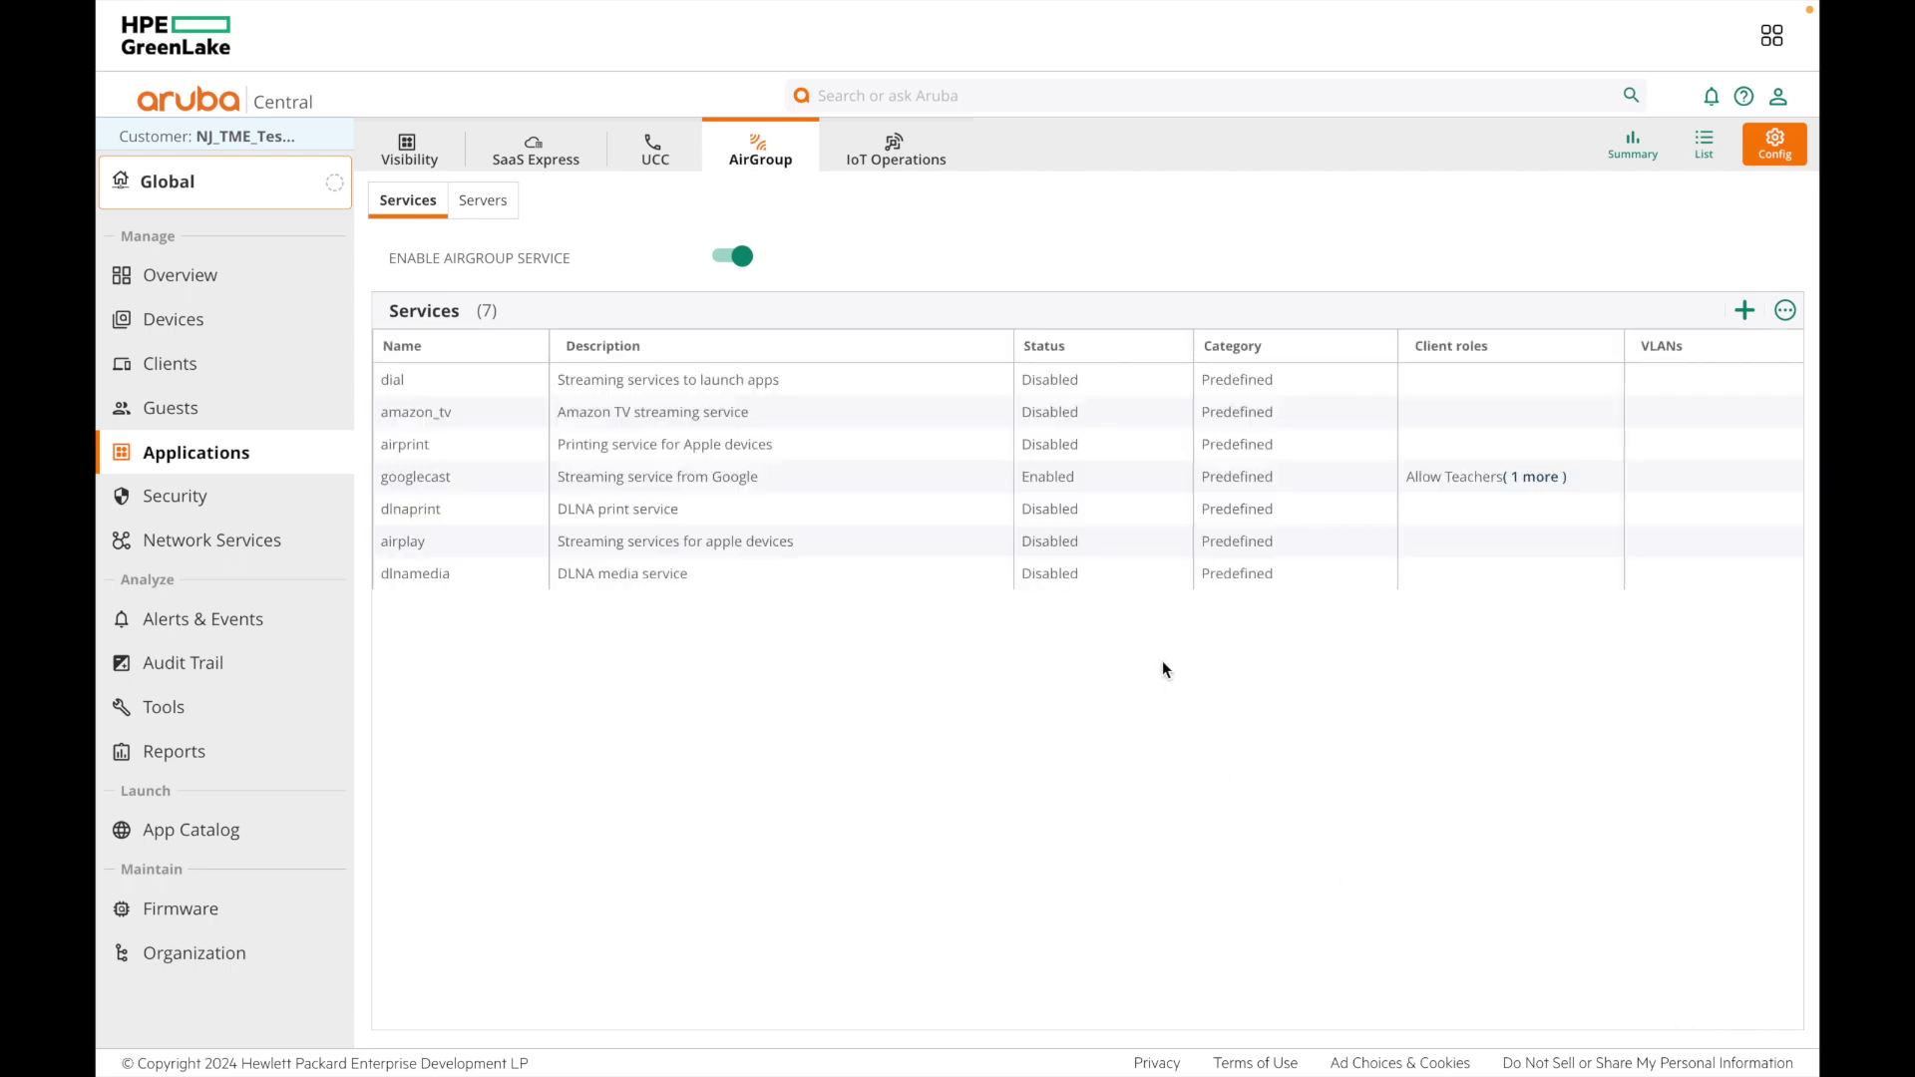
{"action": "mouse_move", "coordinate": [1074, 482]}
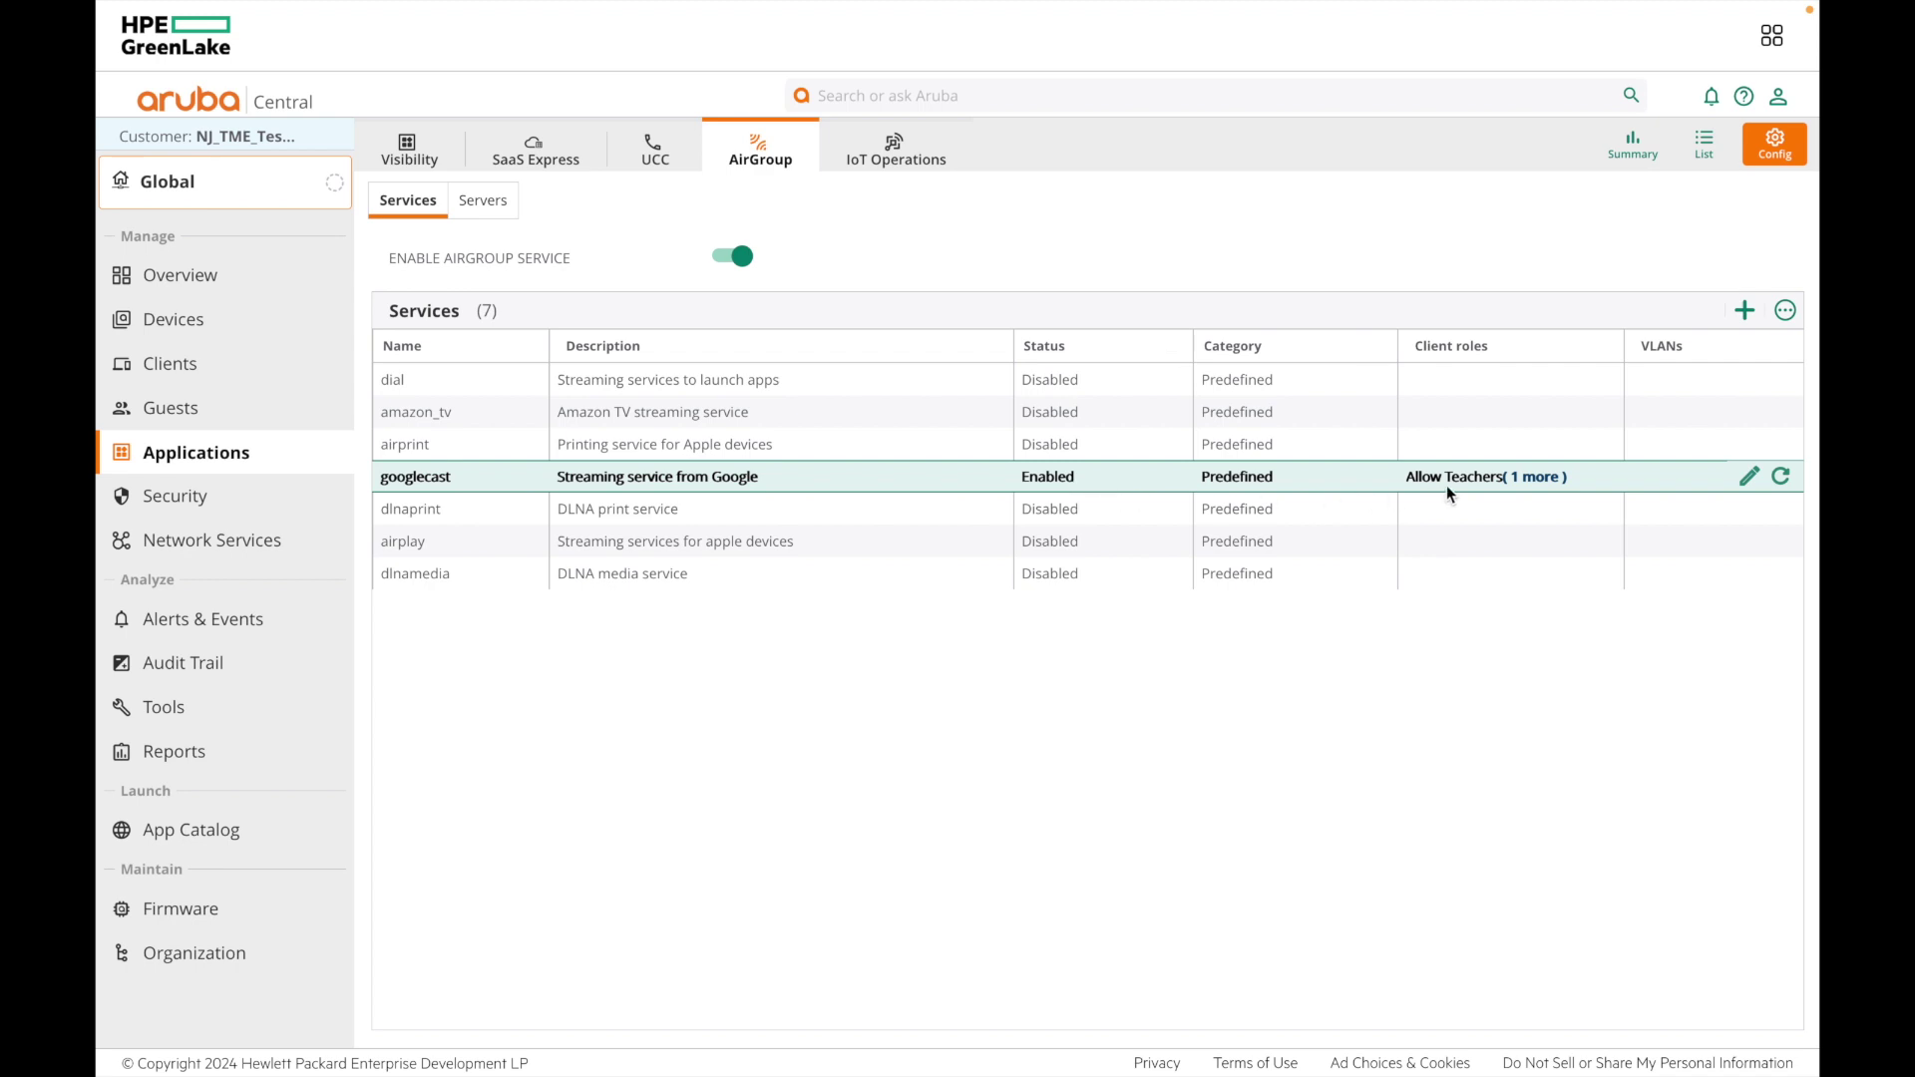
{"action": "mouse_move", "coordinate": [517, 384]}
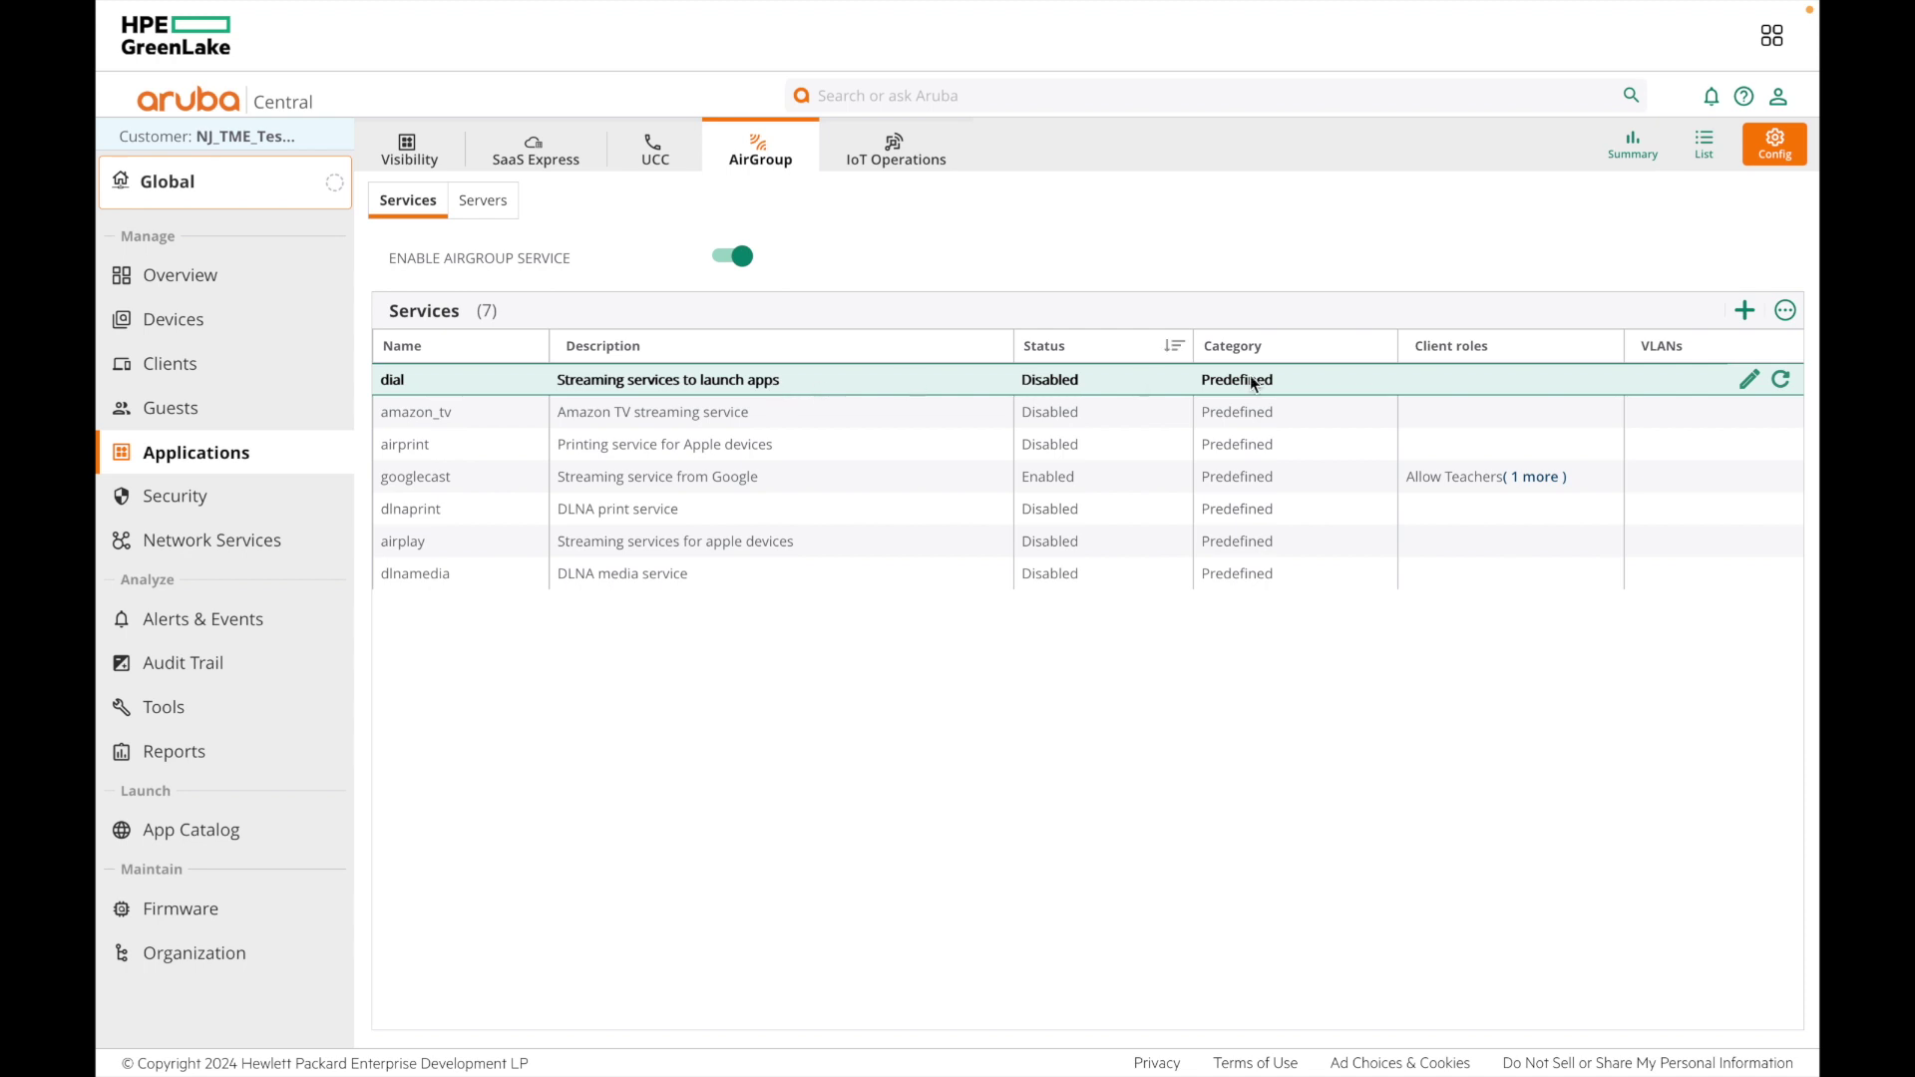
- Switch on the dial service with Teachers and TVScreens as its only client roles, then save
{"action": "left_click", "coordinate": [1747, 385]}
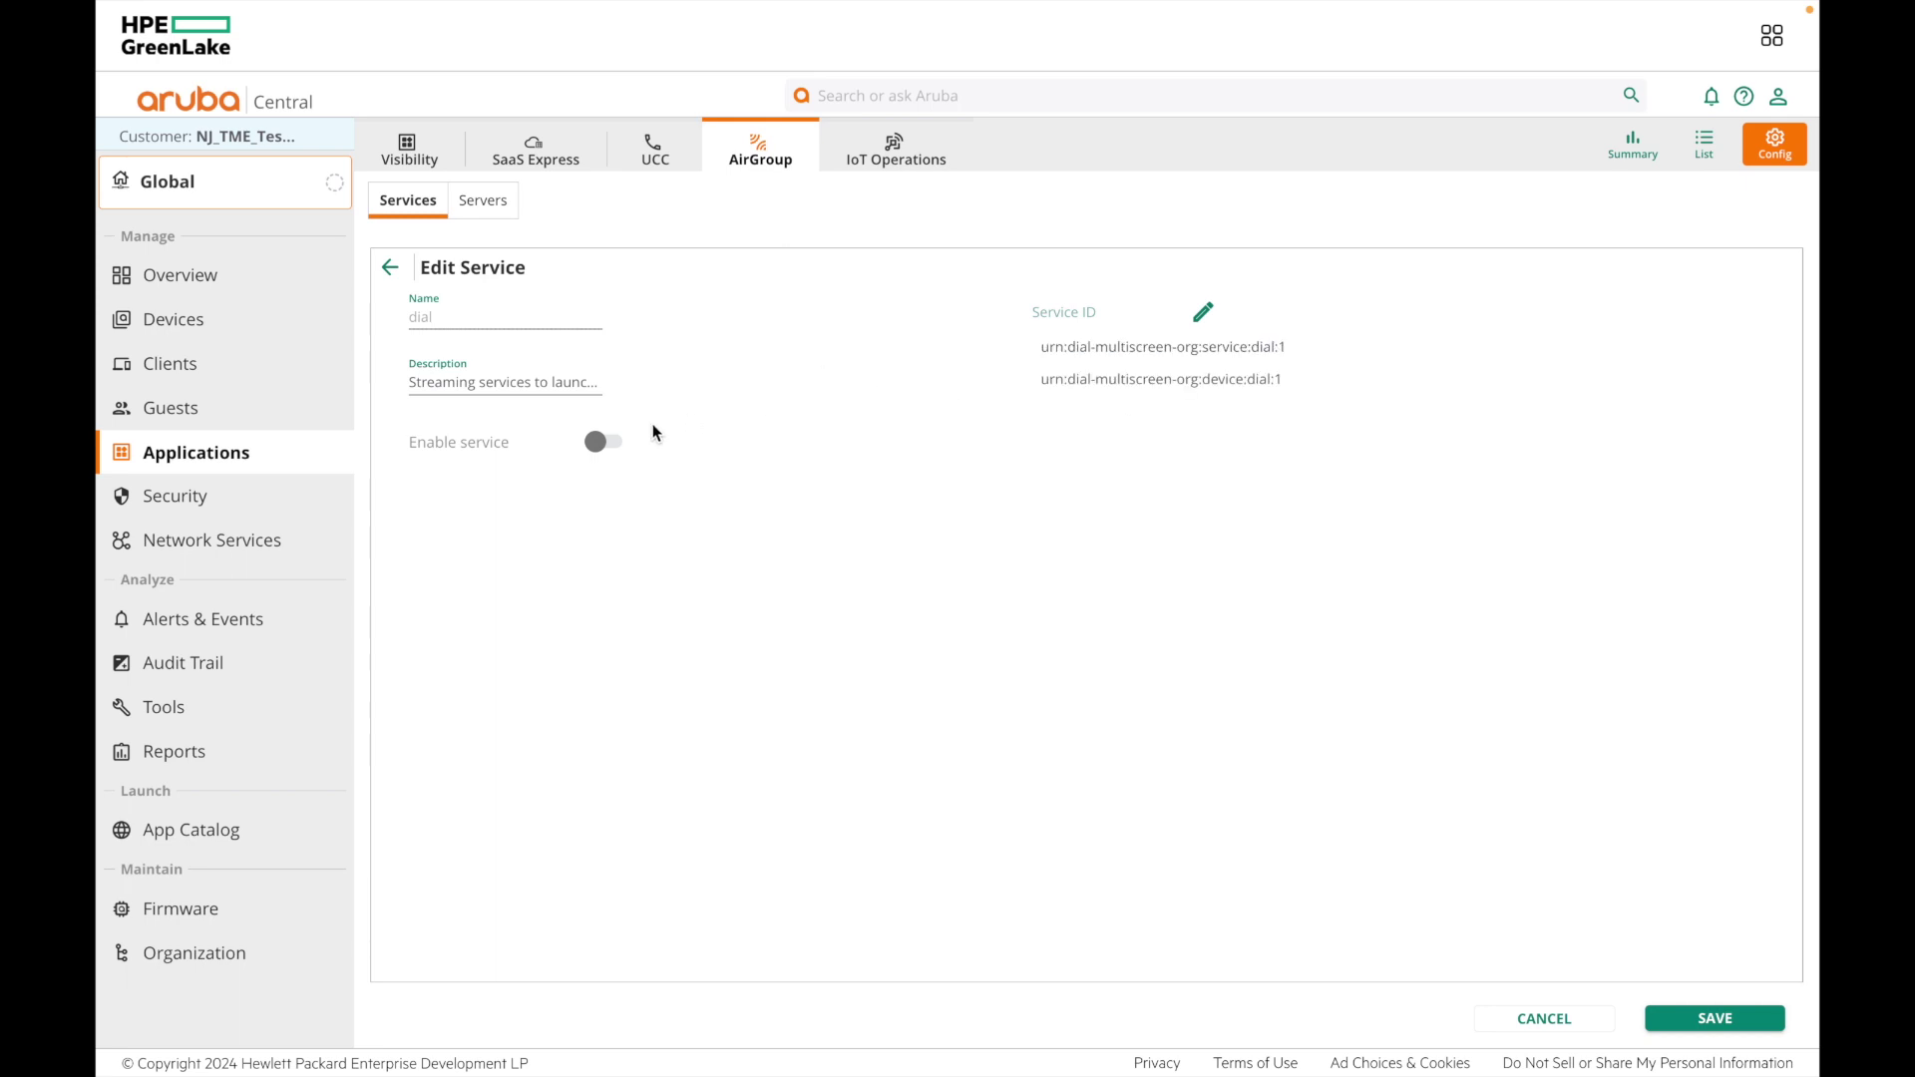
{"action": "left_click", "coordinate": [598, 443]}
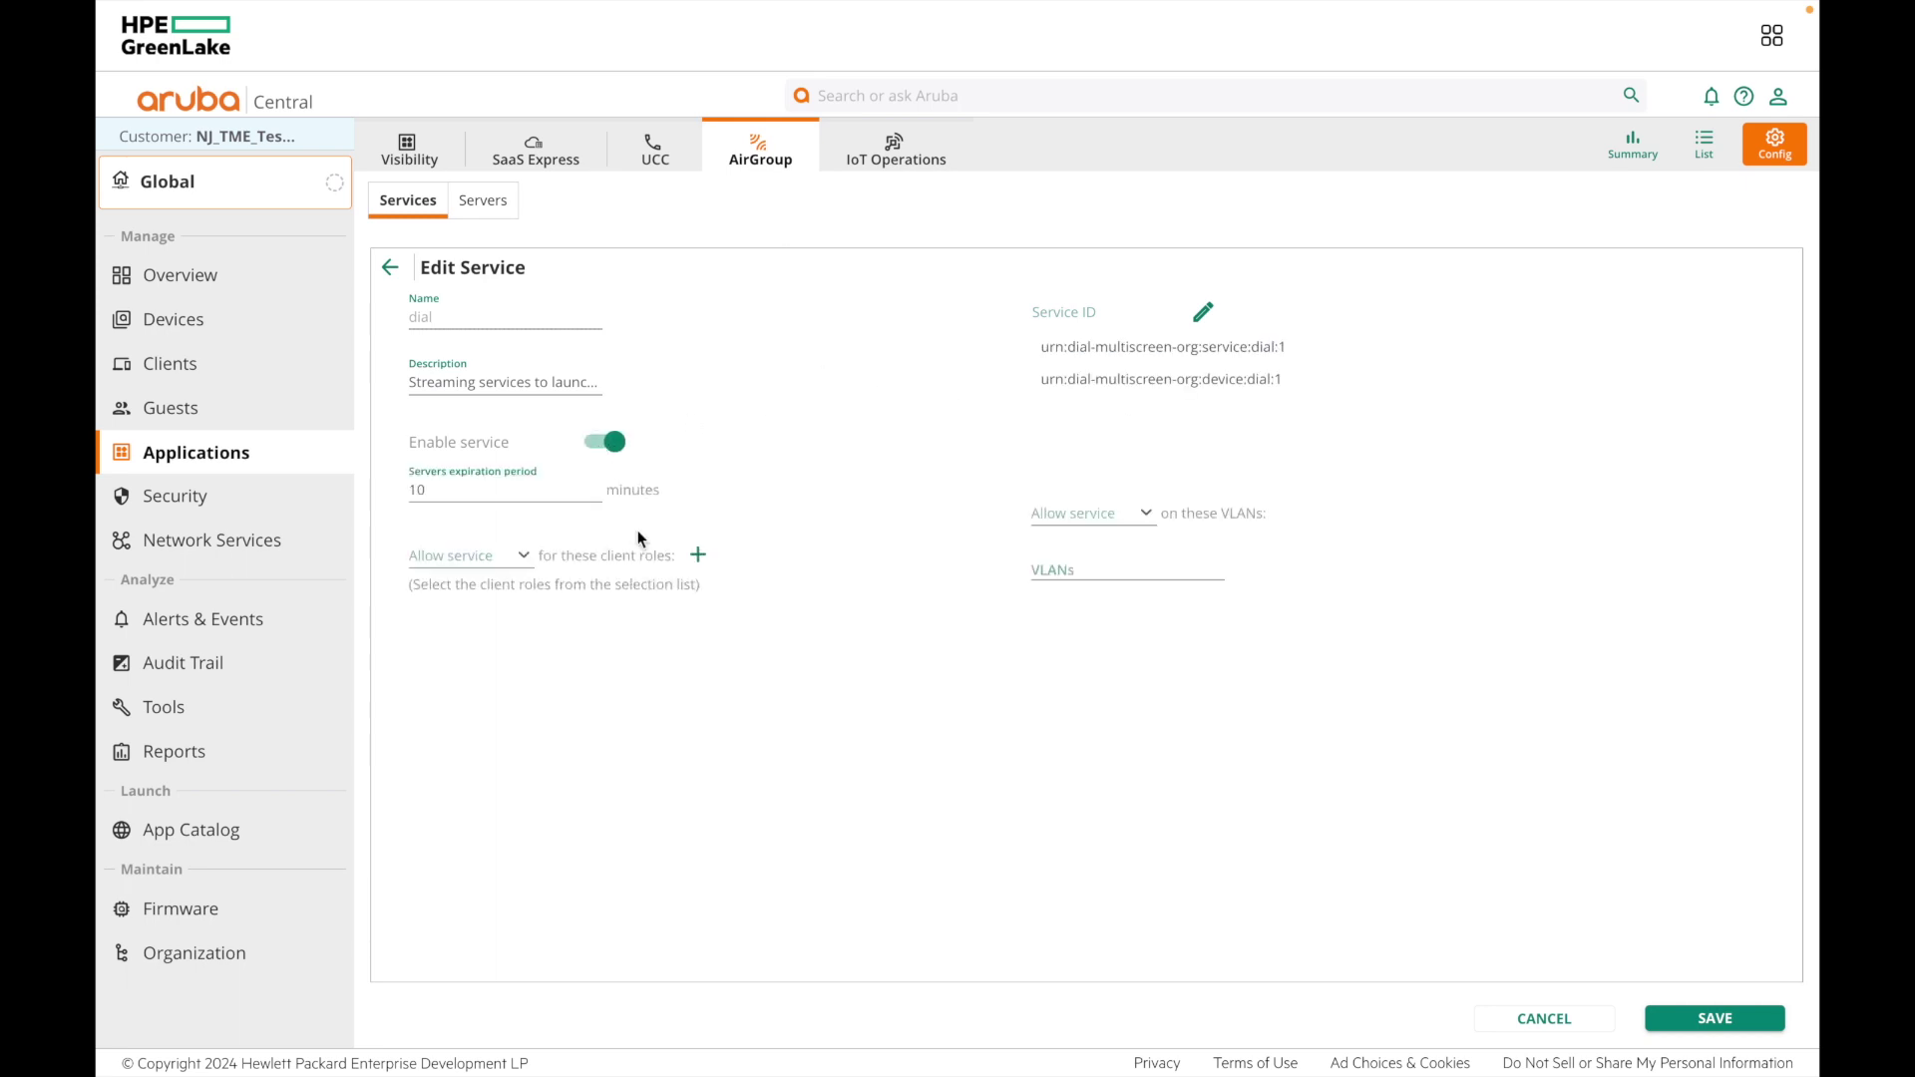
{"action": "left_click", "coordinate": [698, 559]}
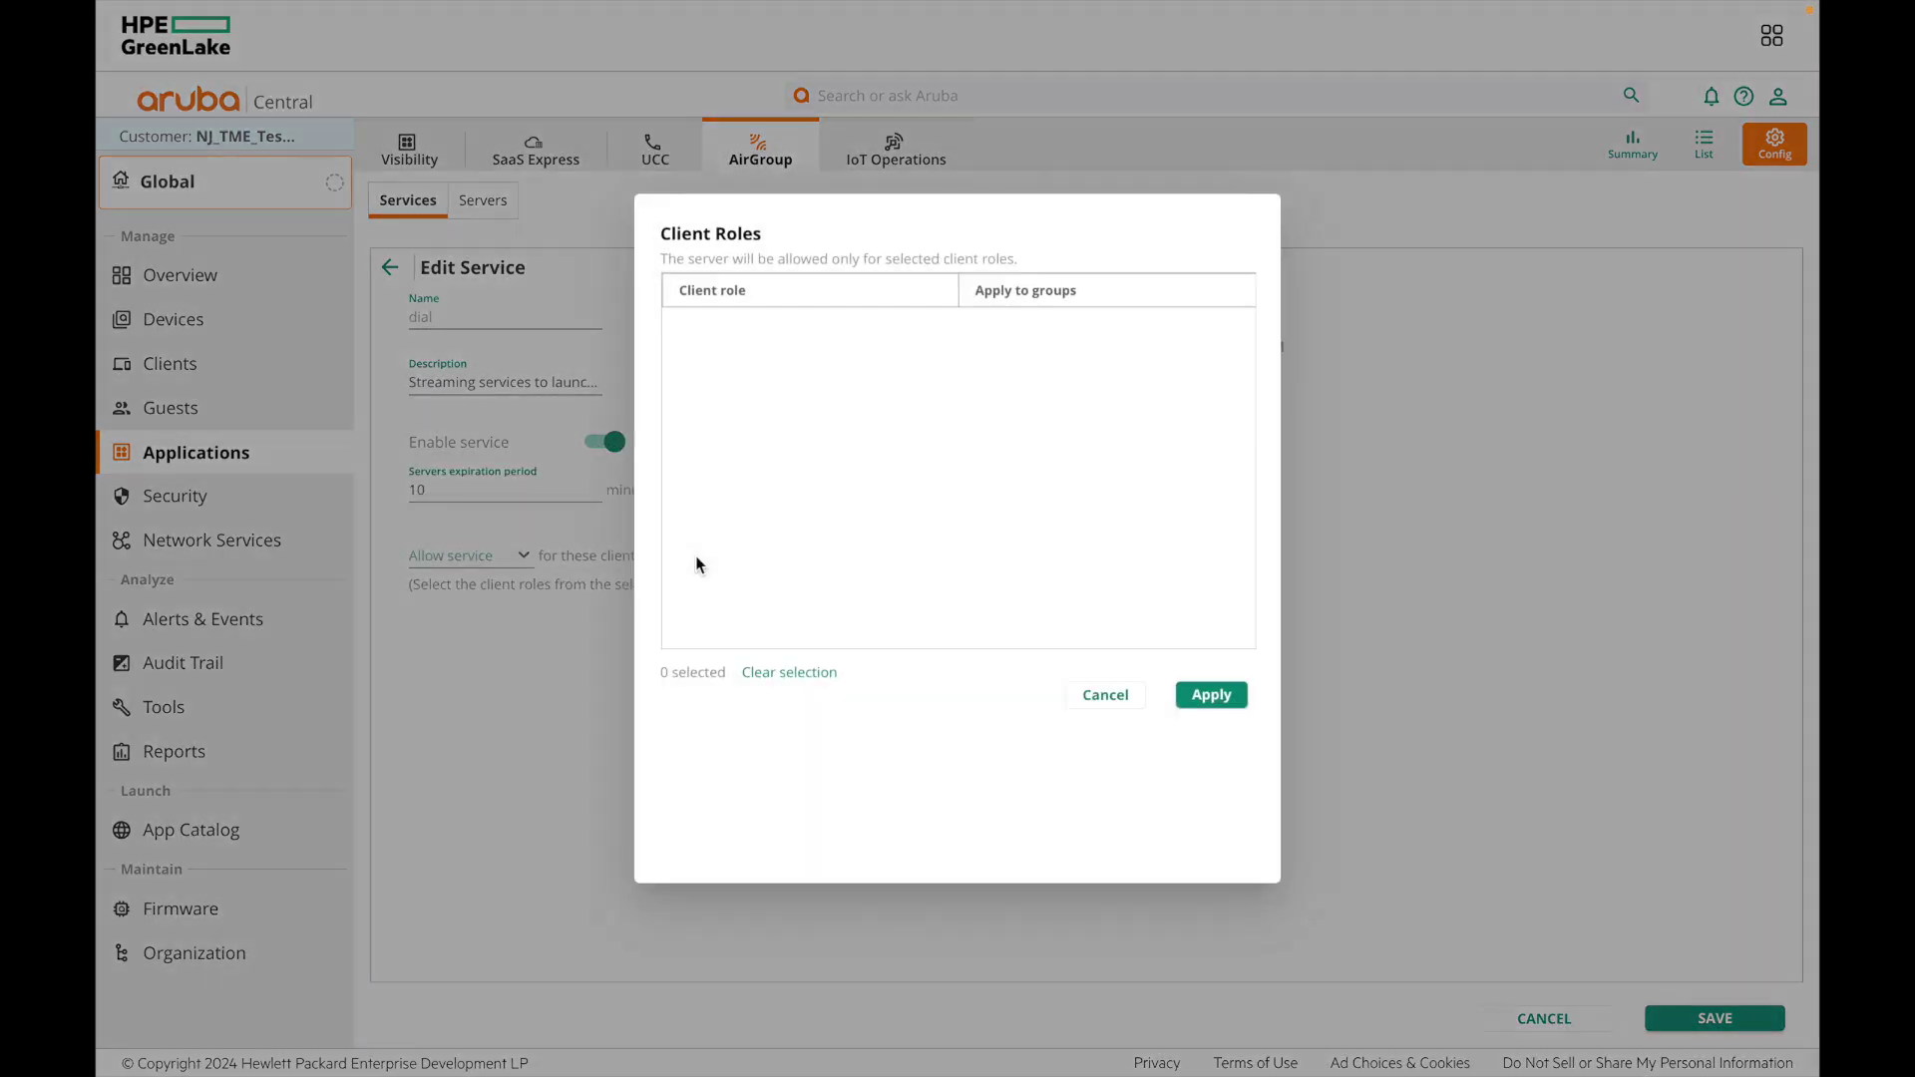
{"action": "left_click", "coordinate": [725, 431]}
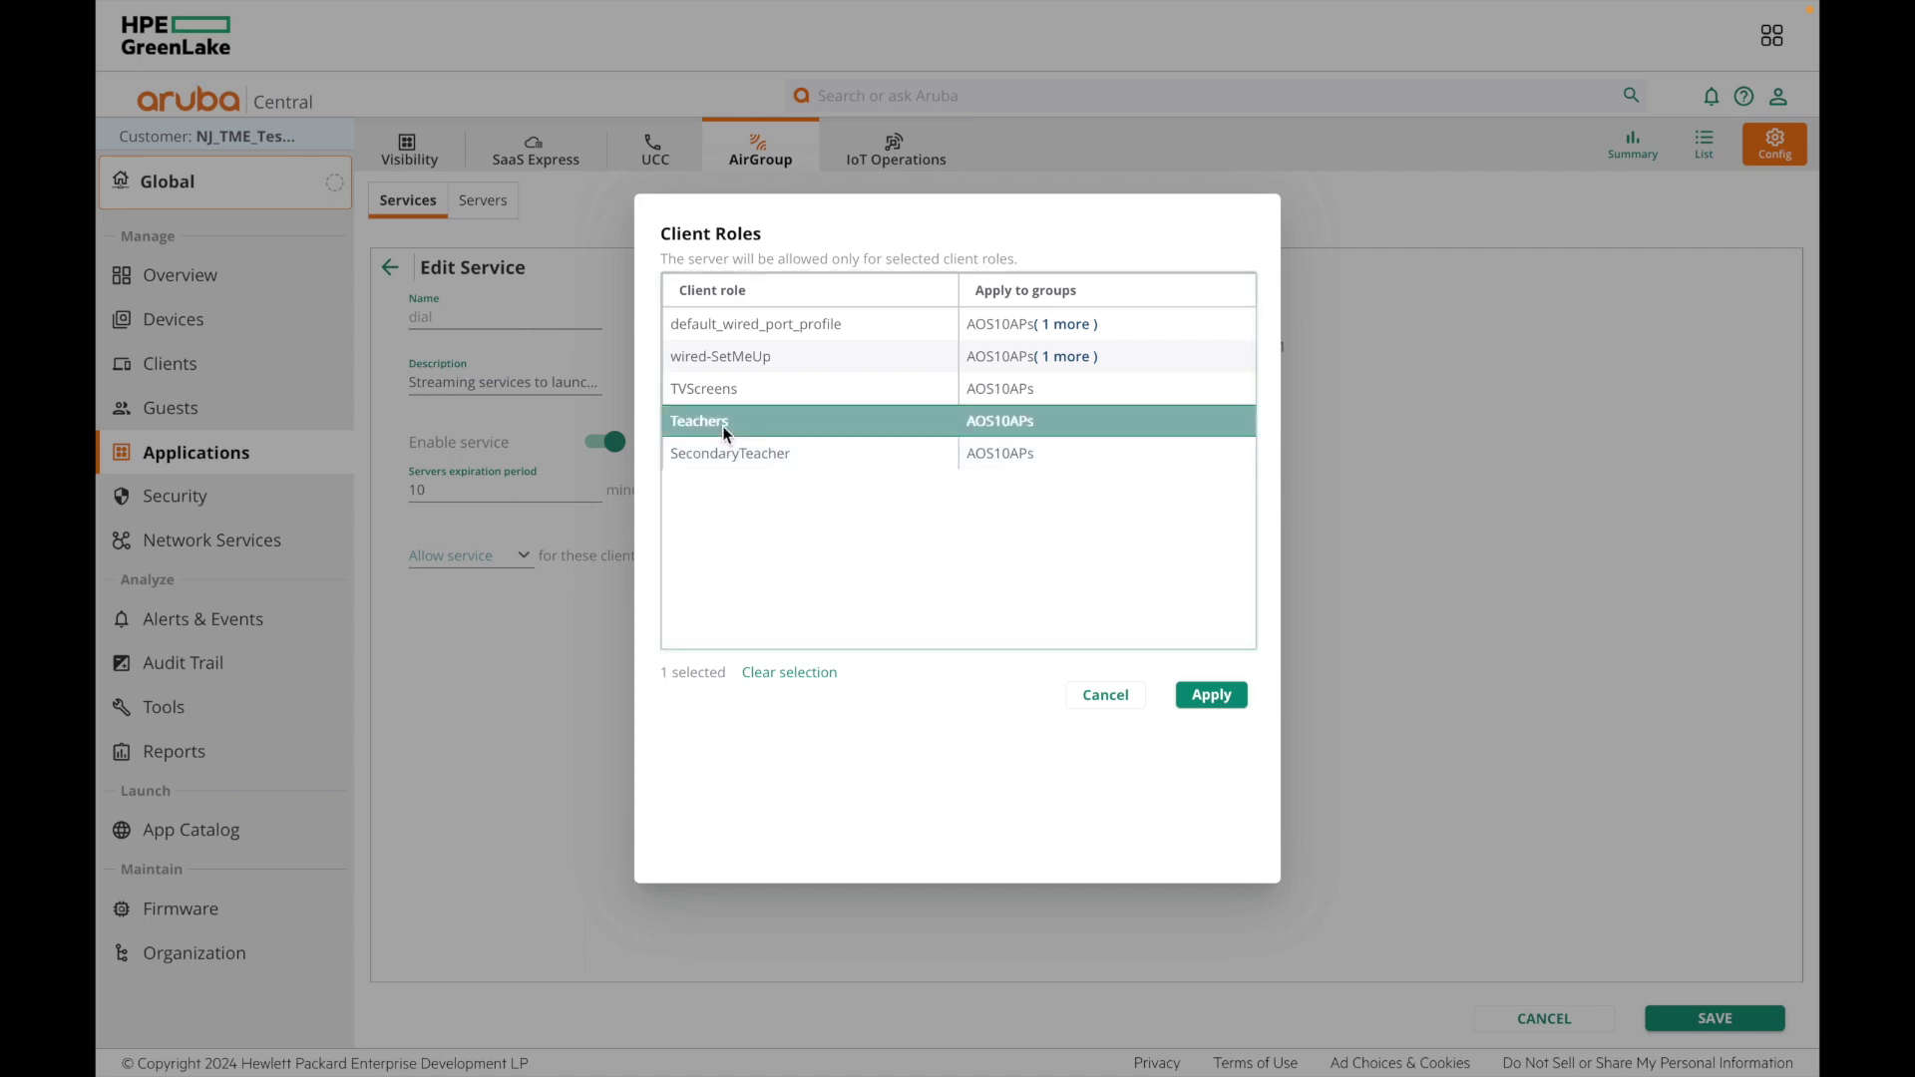
{"action": "left_click", "coordinate": [740, 392]}
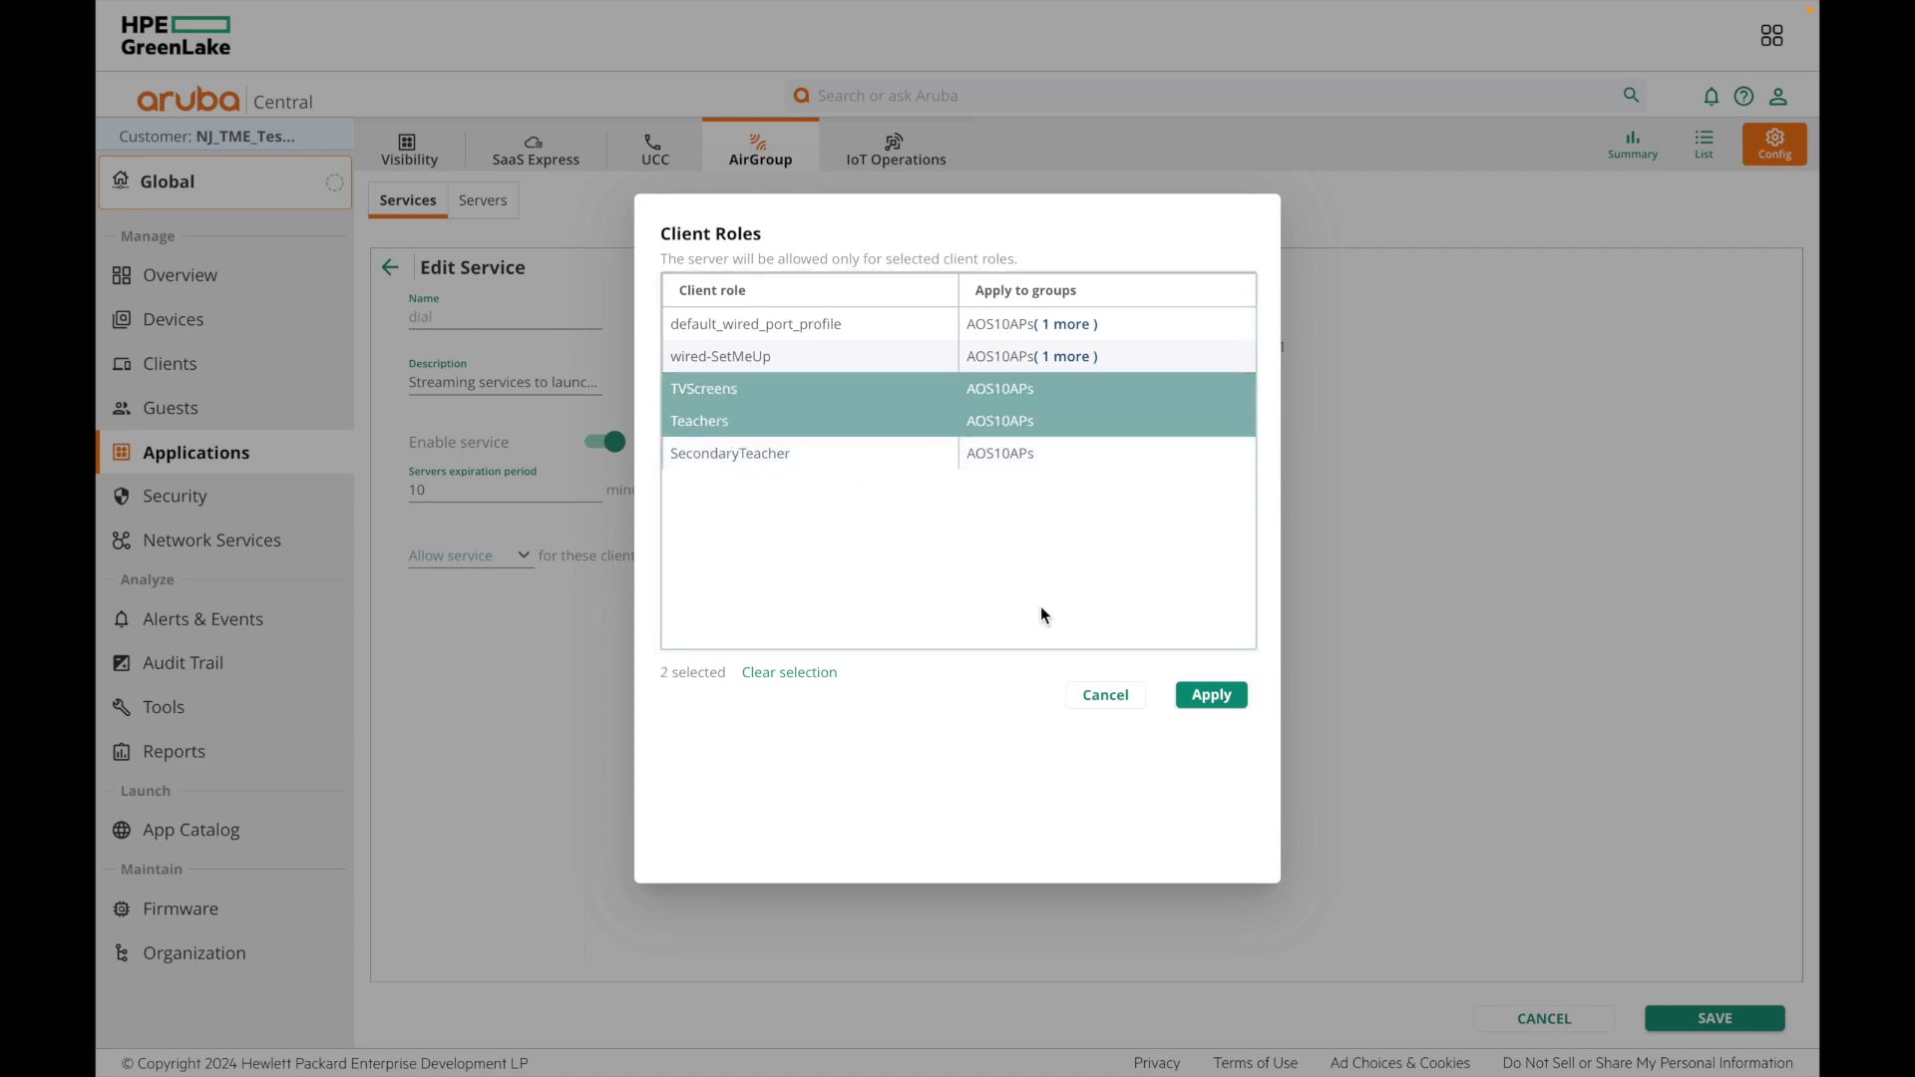
{"action": "left_click", "coordinate": [1207, 695]}
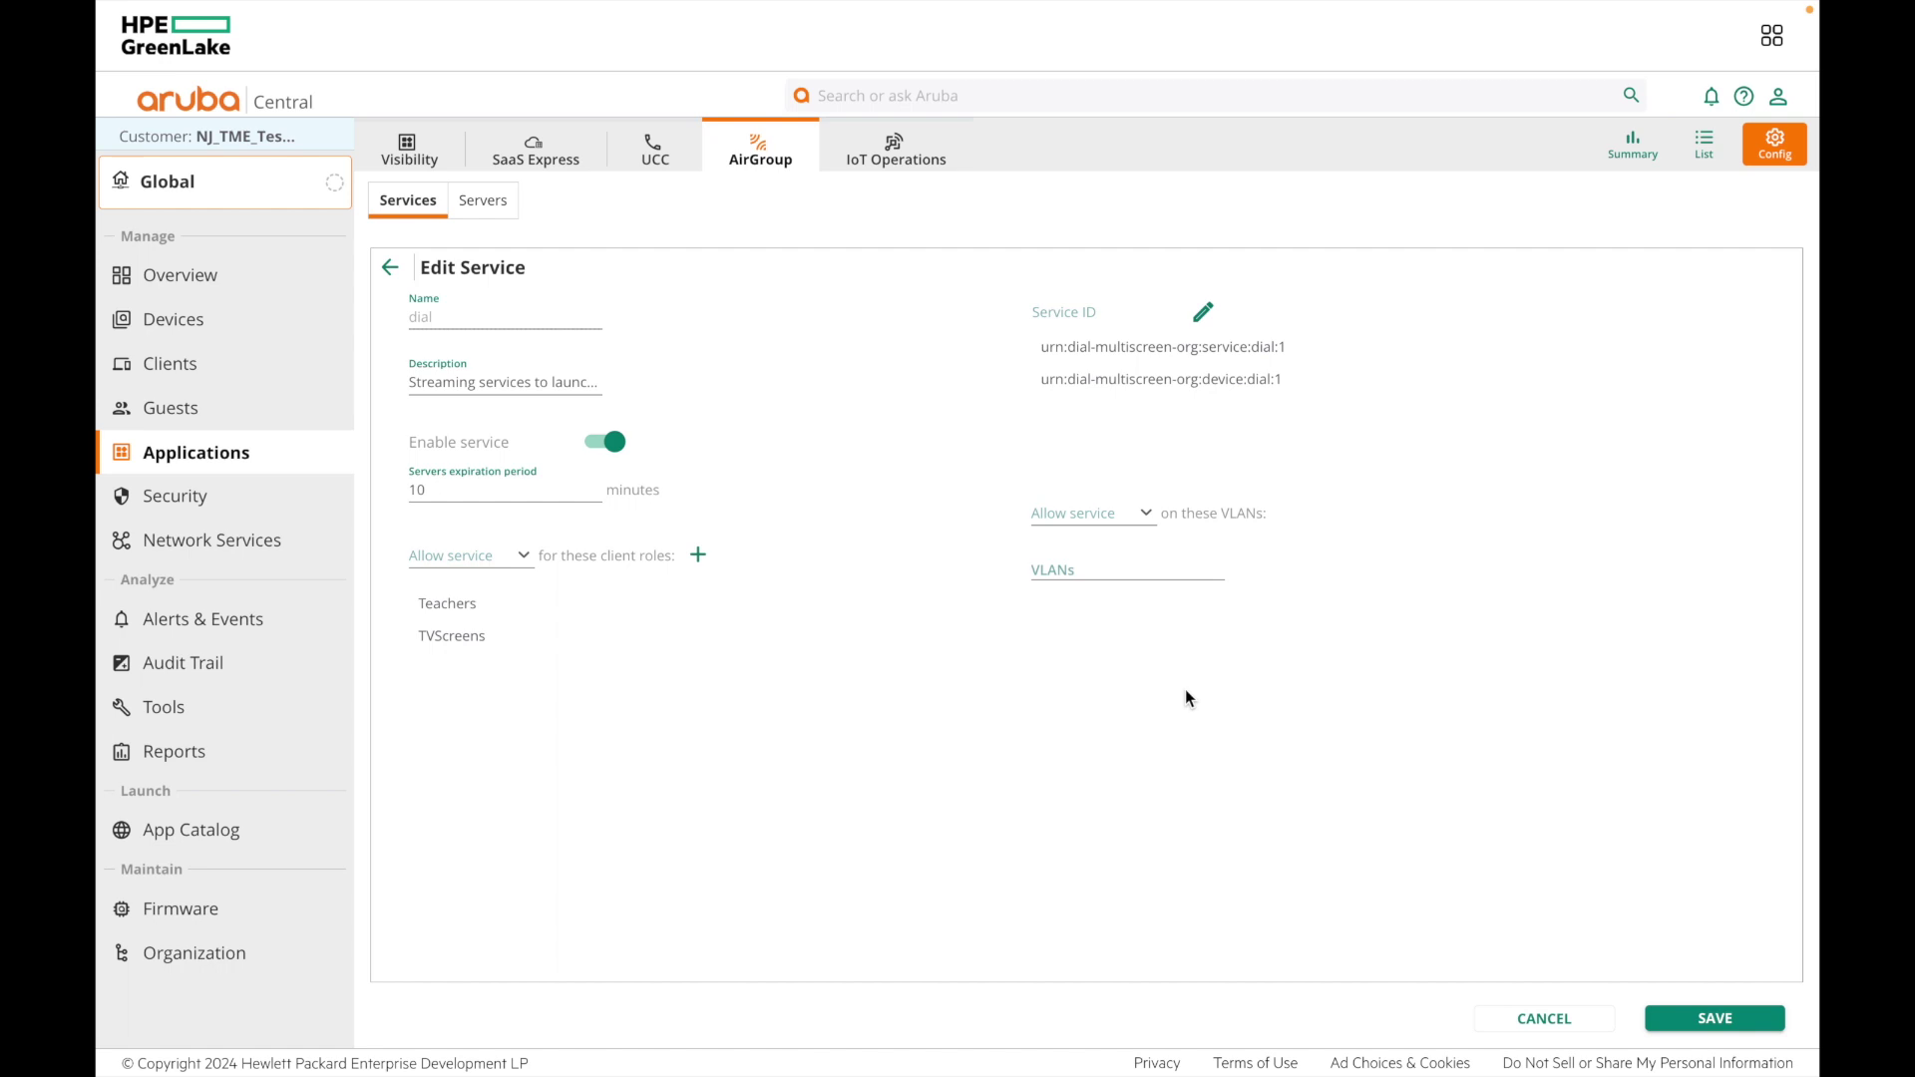
{"action": "left_click", "coordinate": [1726, 1016]}
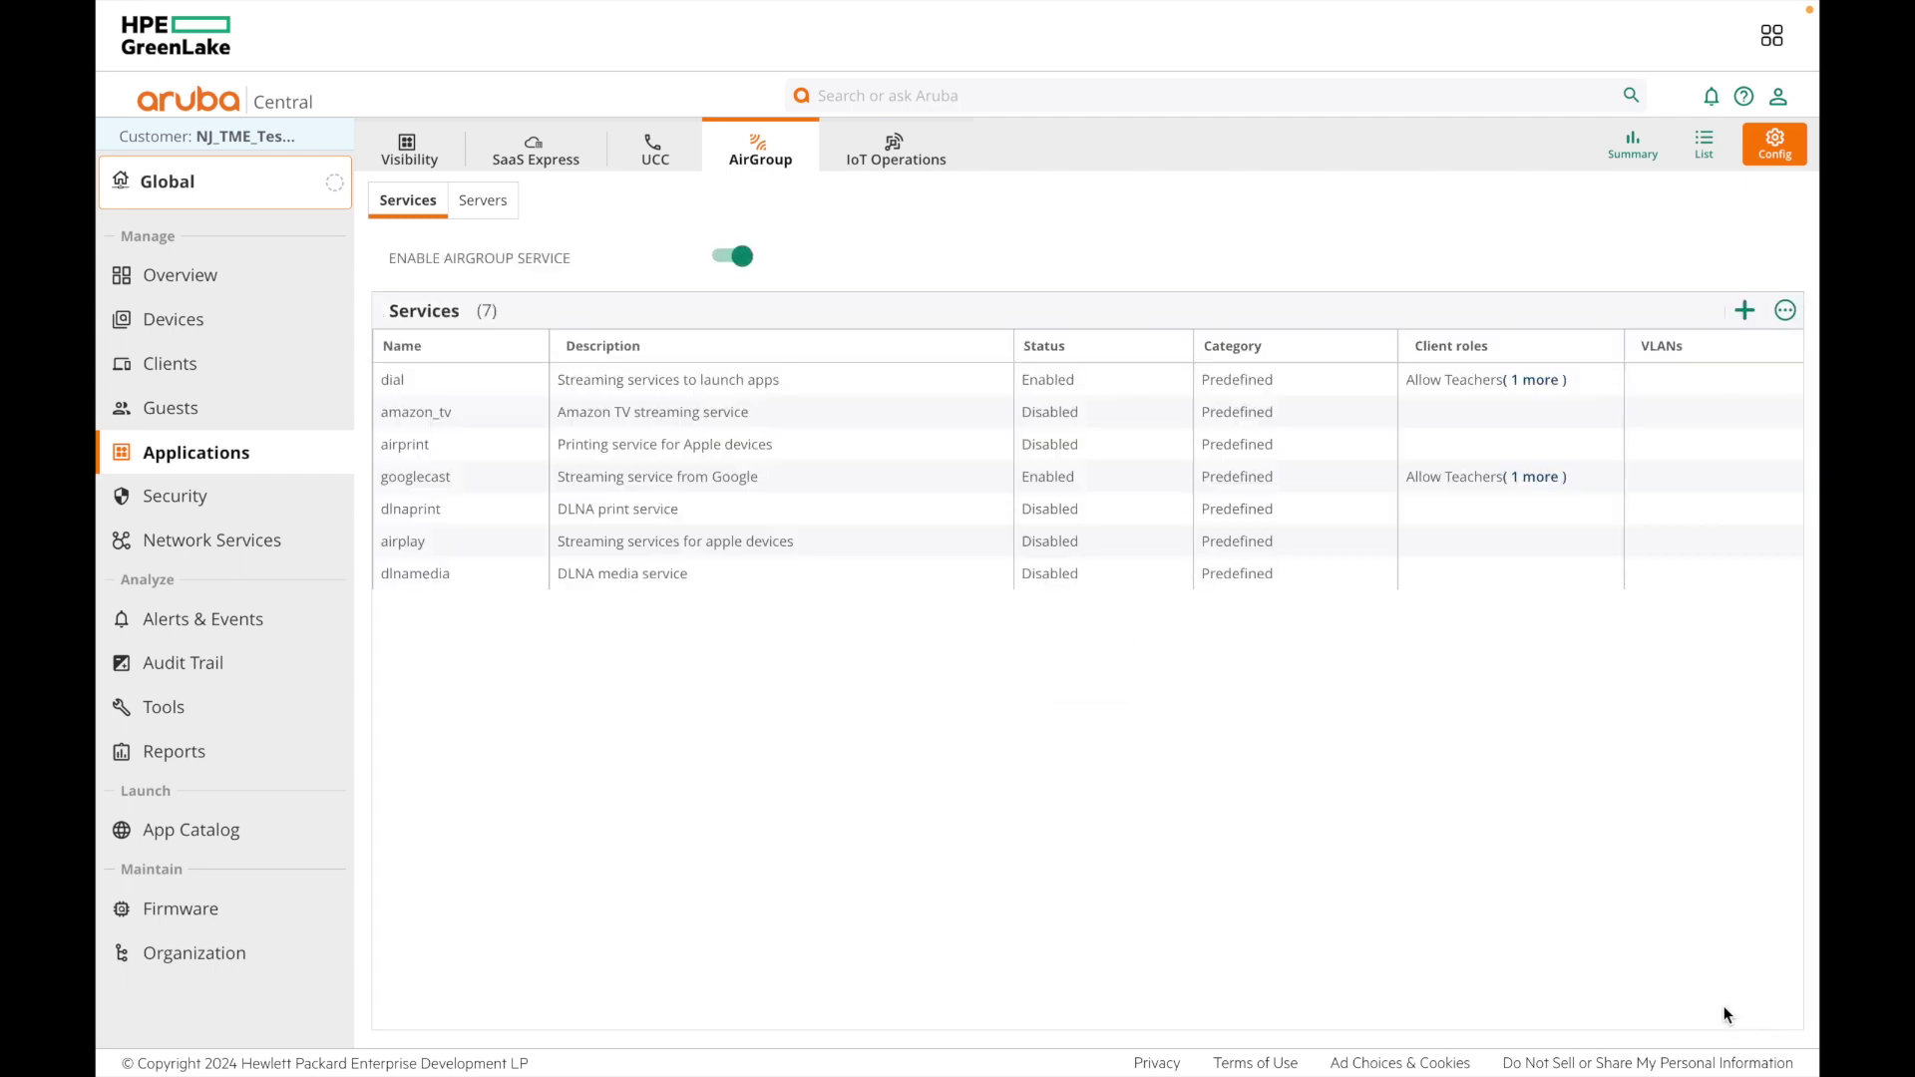
- Switch scope to the AOS10APs group and verify dial and googlecast allow Teachers and TVScreens
{"action": "left_click", "coordinate": [1038, 385]}
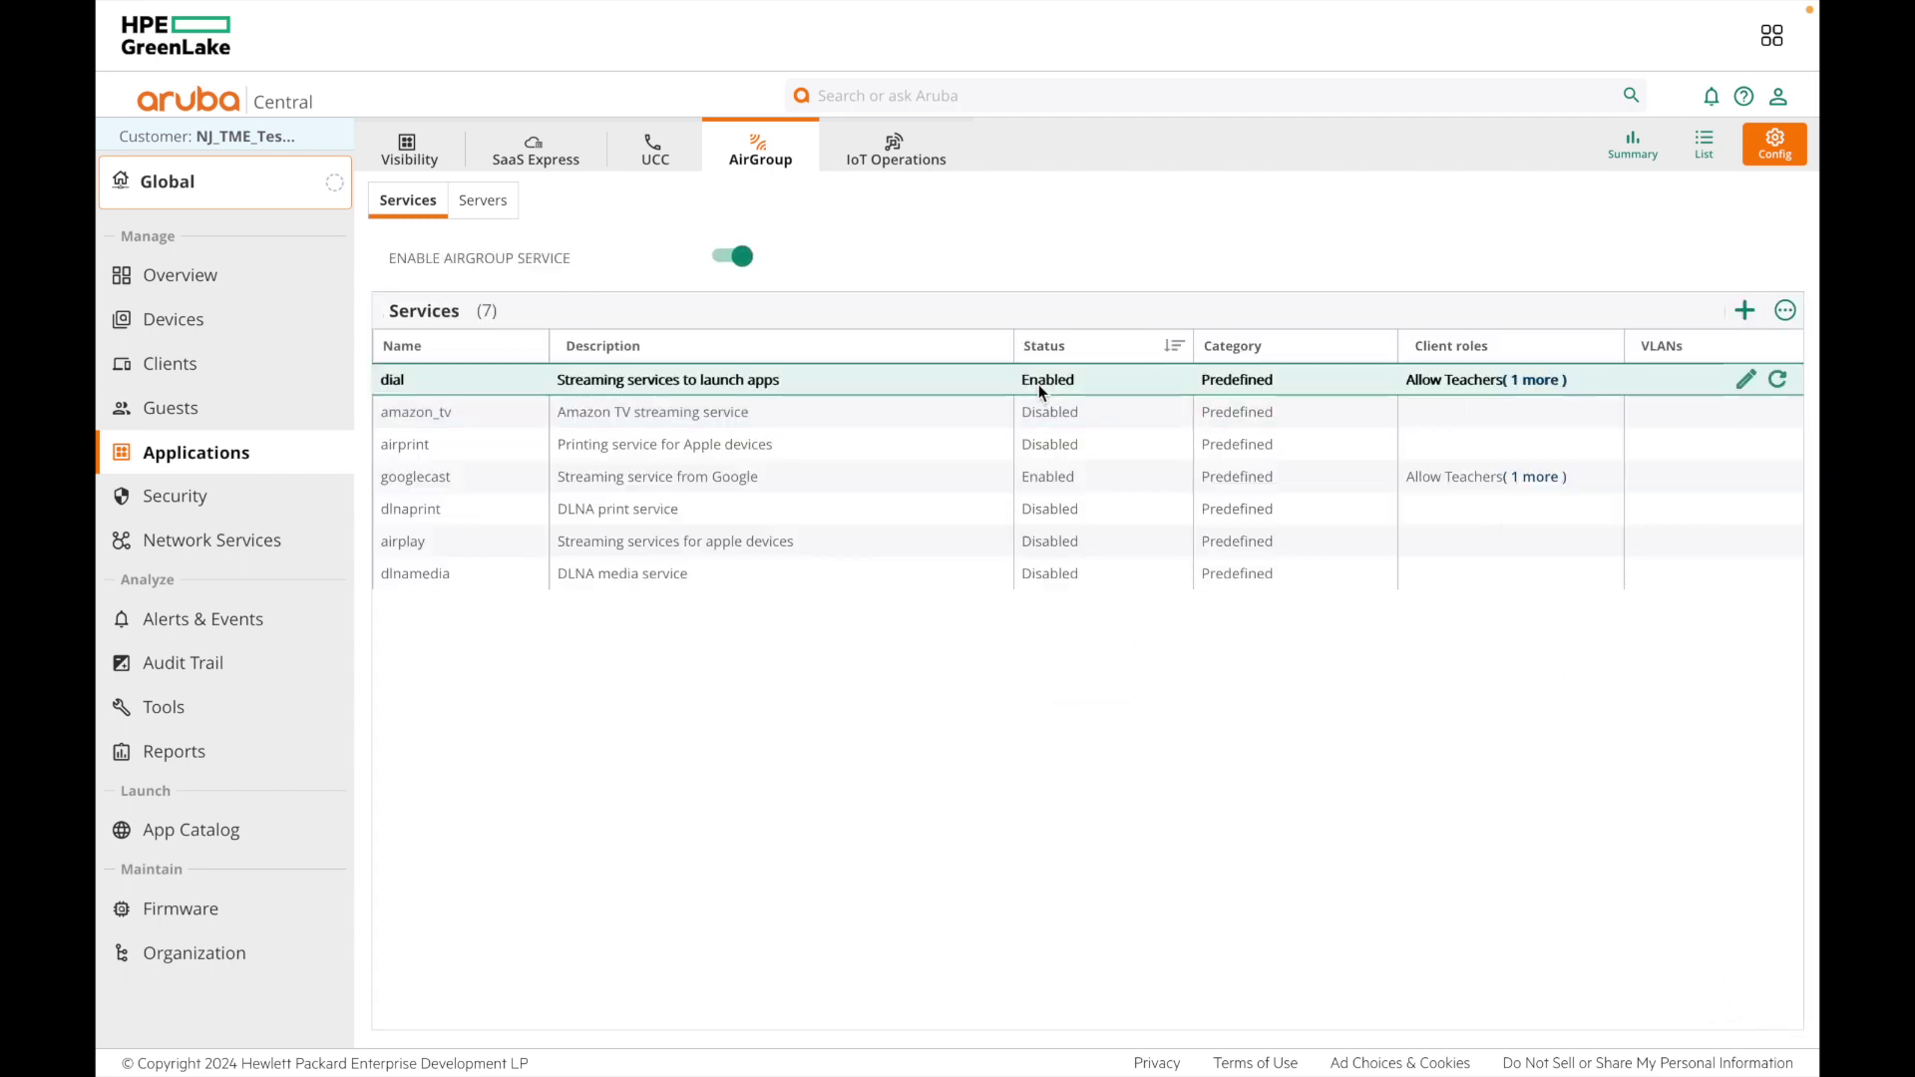
{"action": "left_click", "coordinate": [1039, 479]}
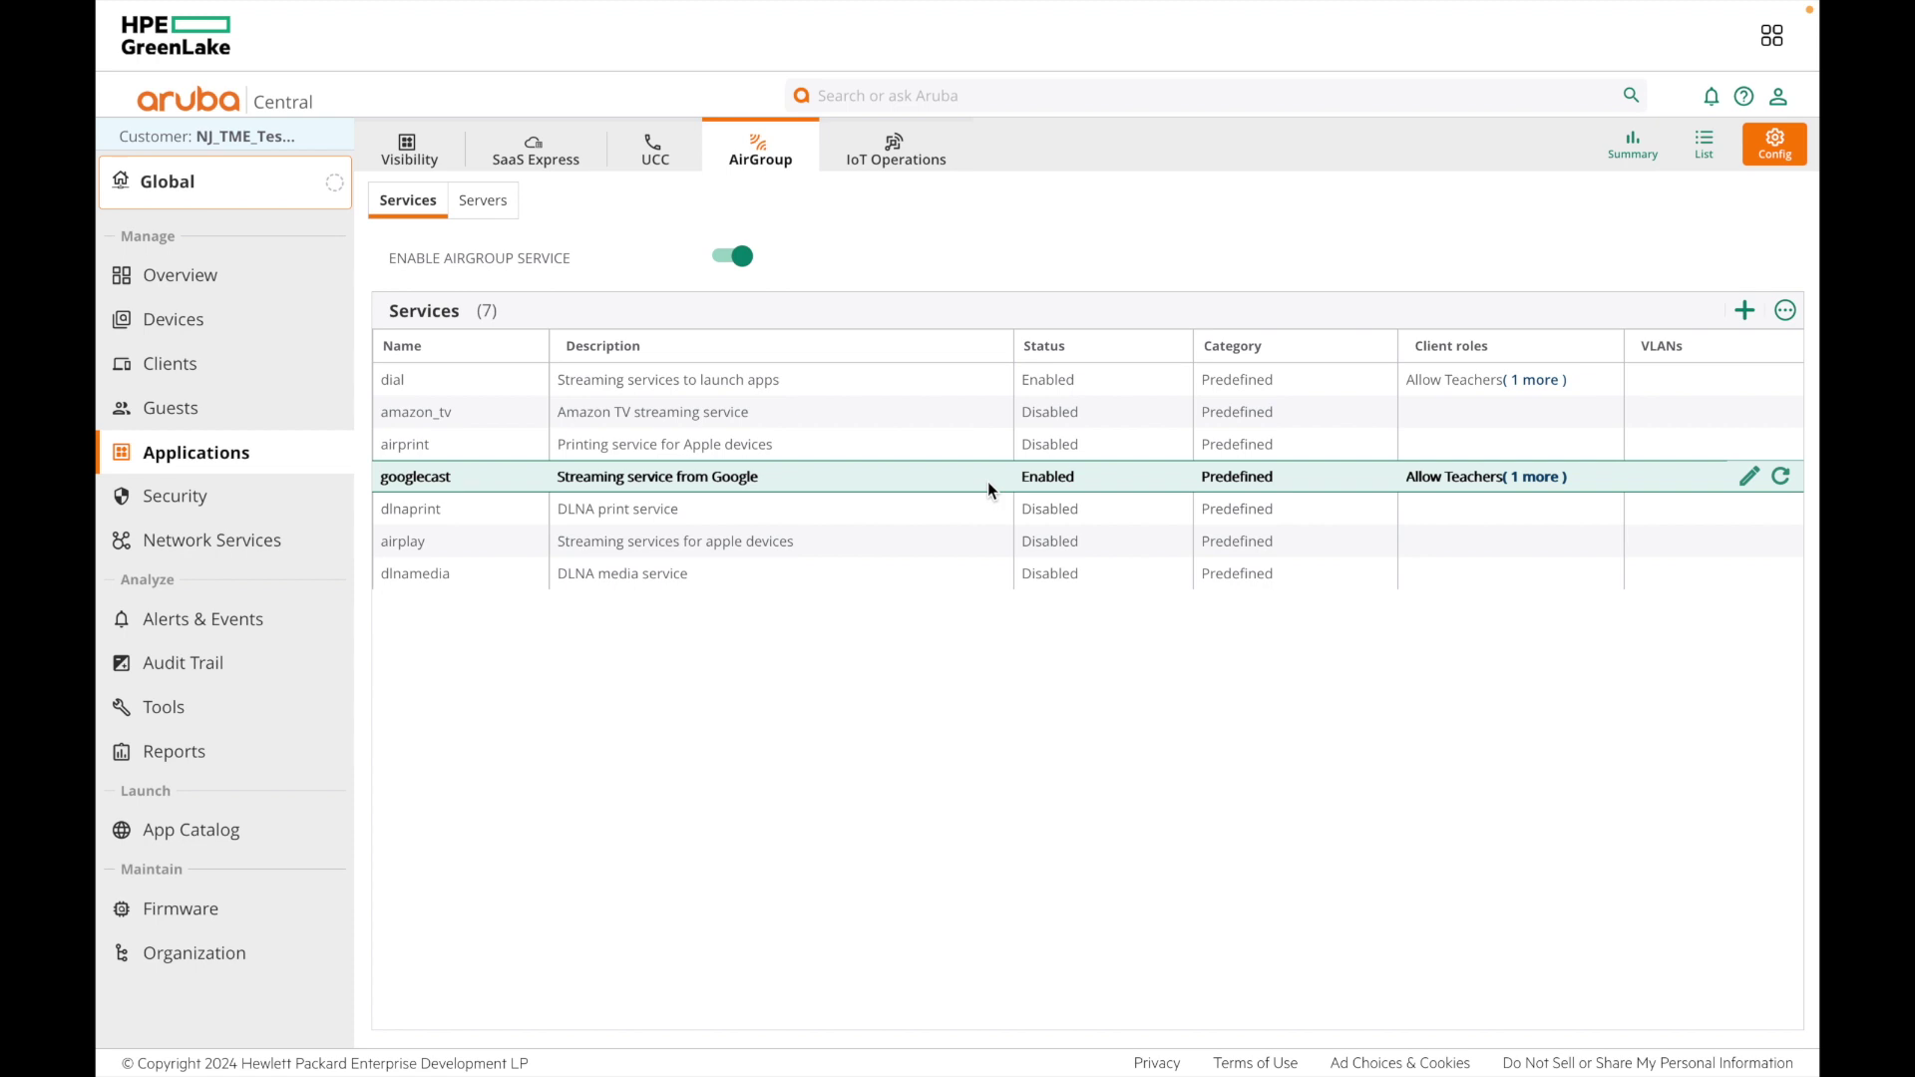
{"action": "left_click", "coordinate": [204, 194]}
{"action": "left_click", "coordinate": [150, 403]}
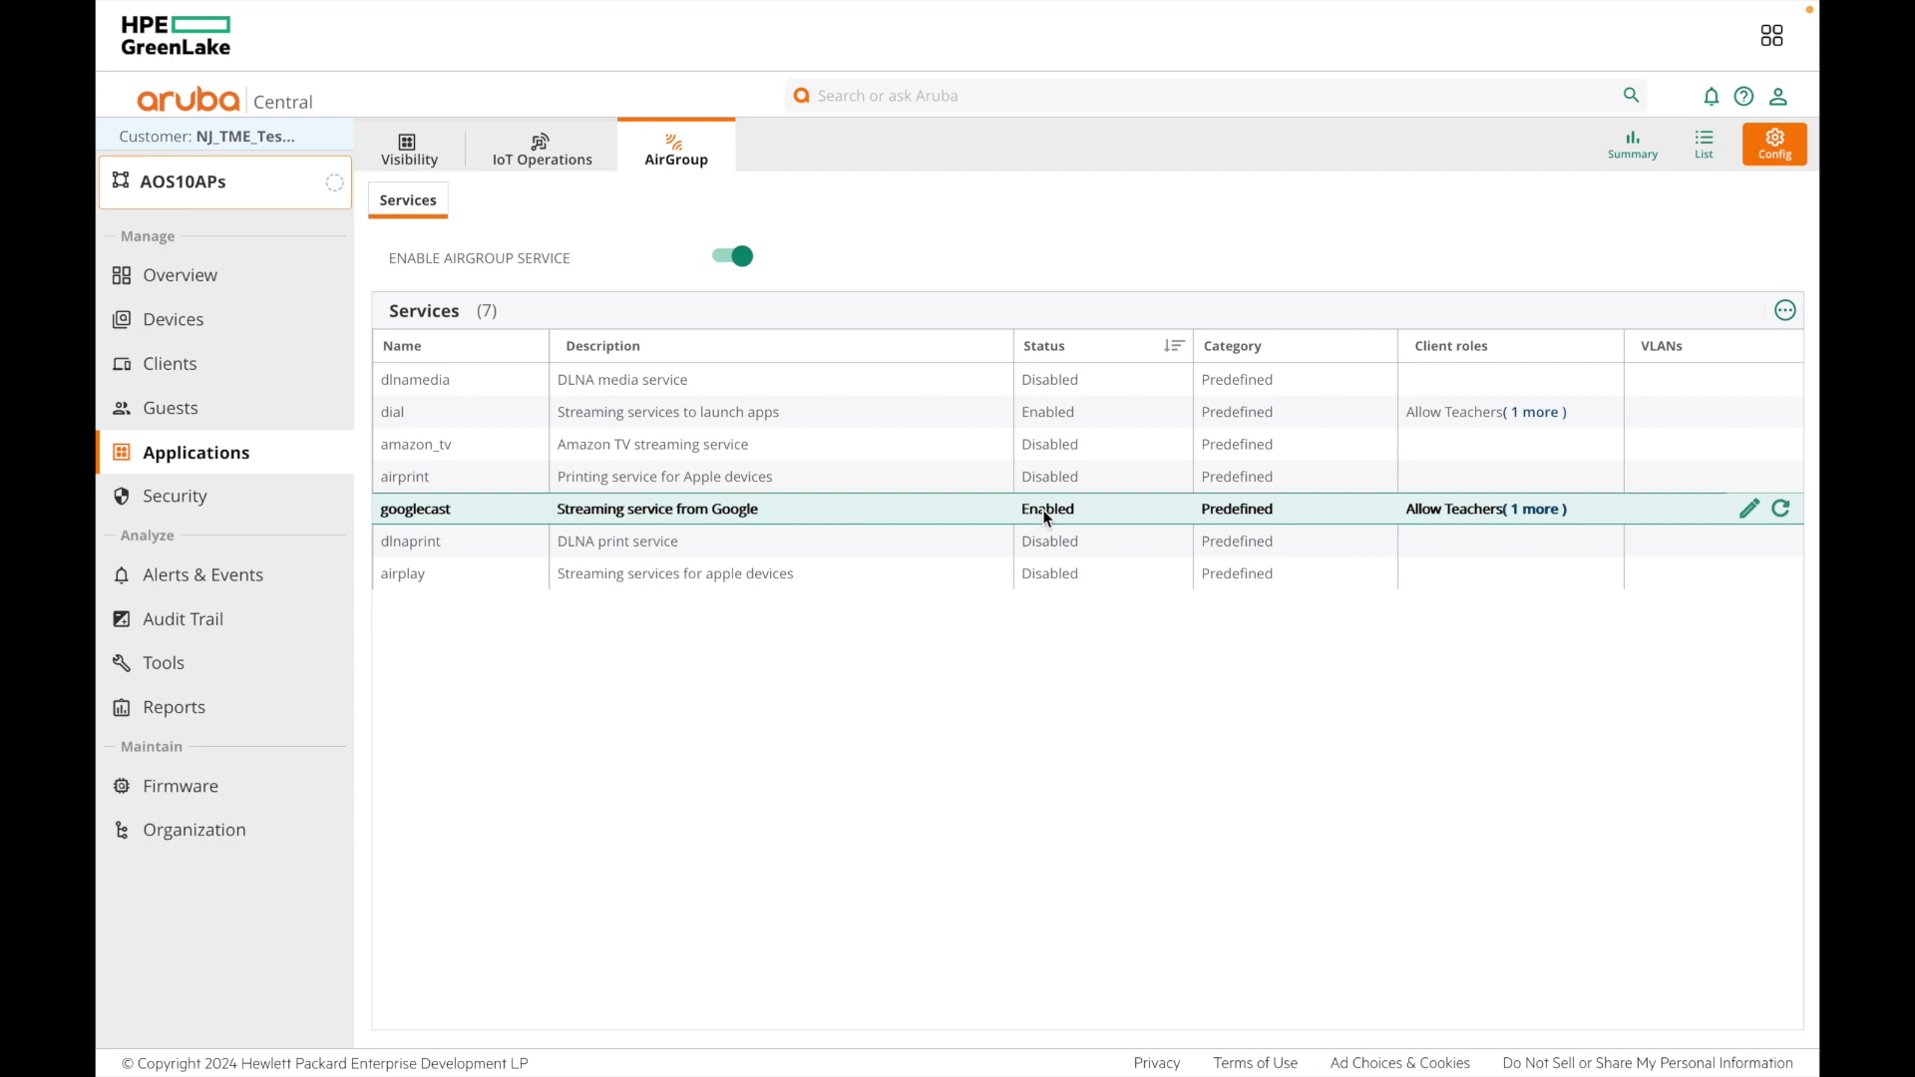
{"action": "mouse_move", "coordinate": [1527, 515]}
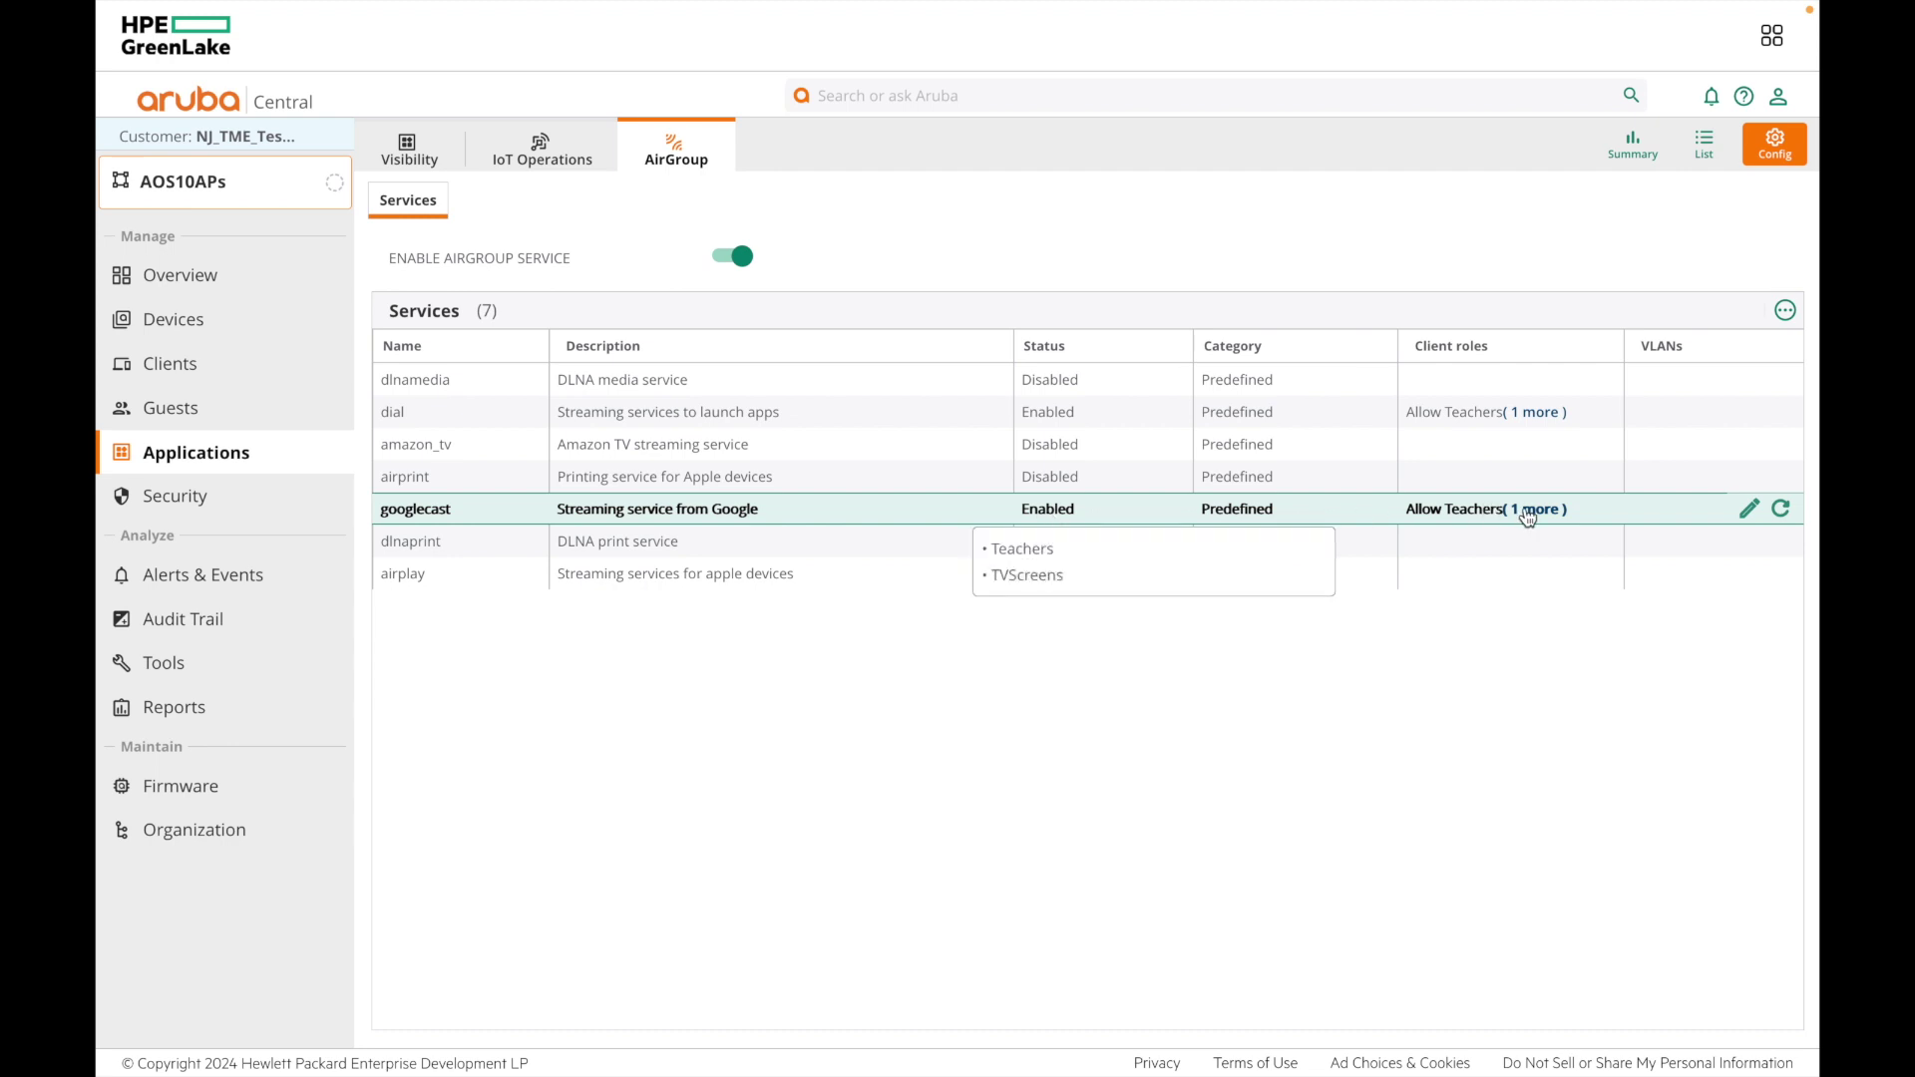
{"action": "mouse_move", "coordinate": [1531, 420]}
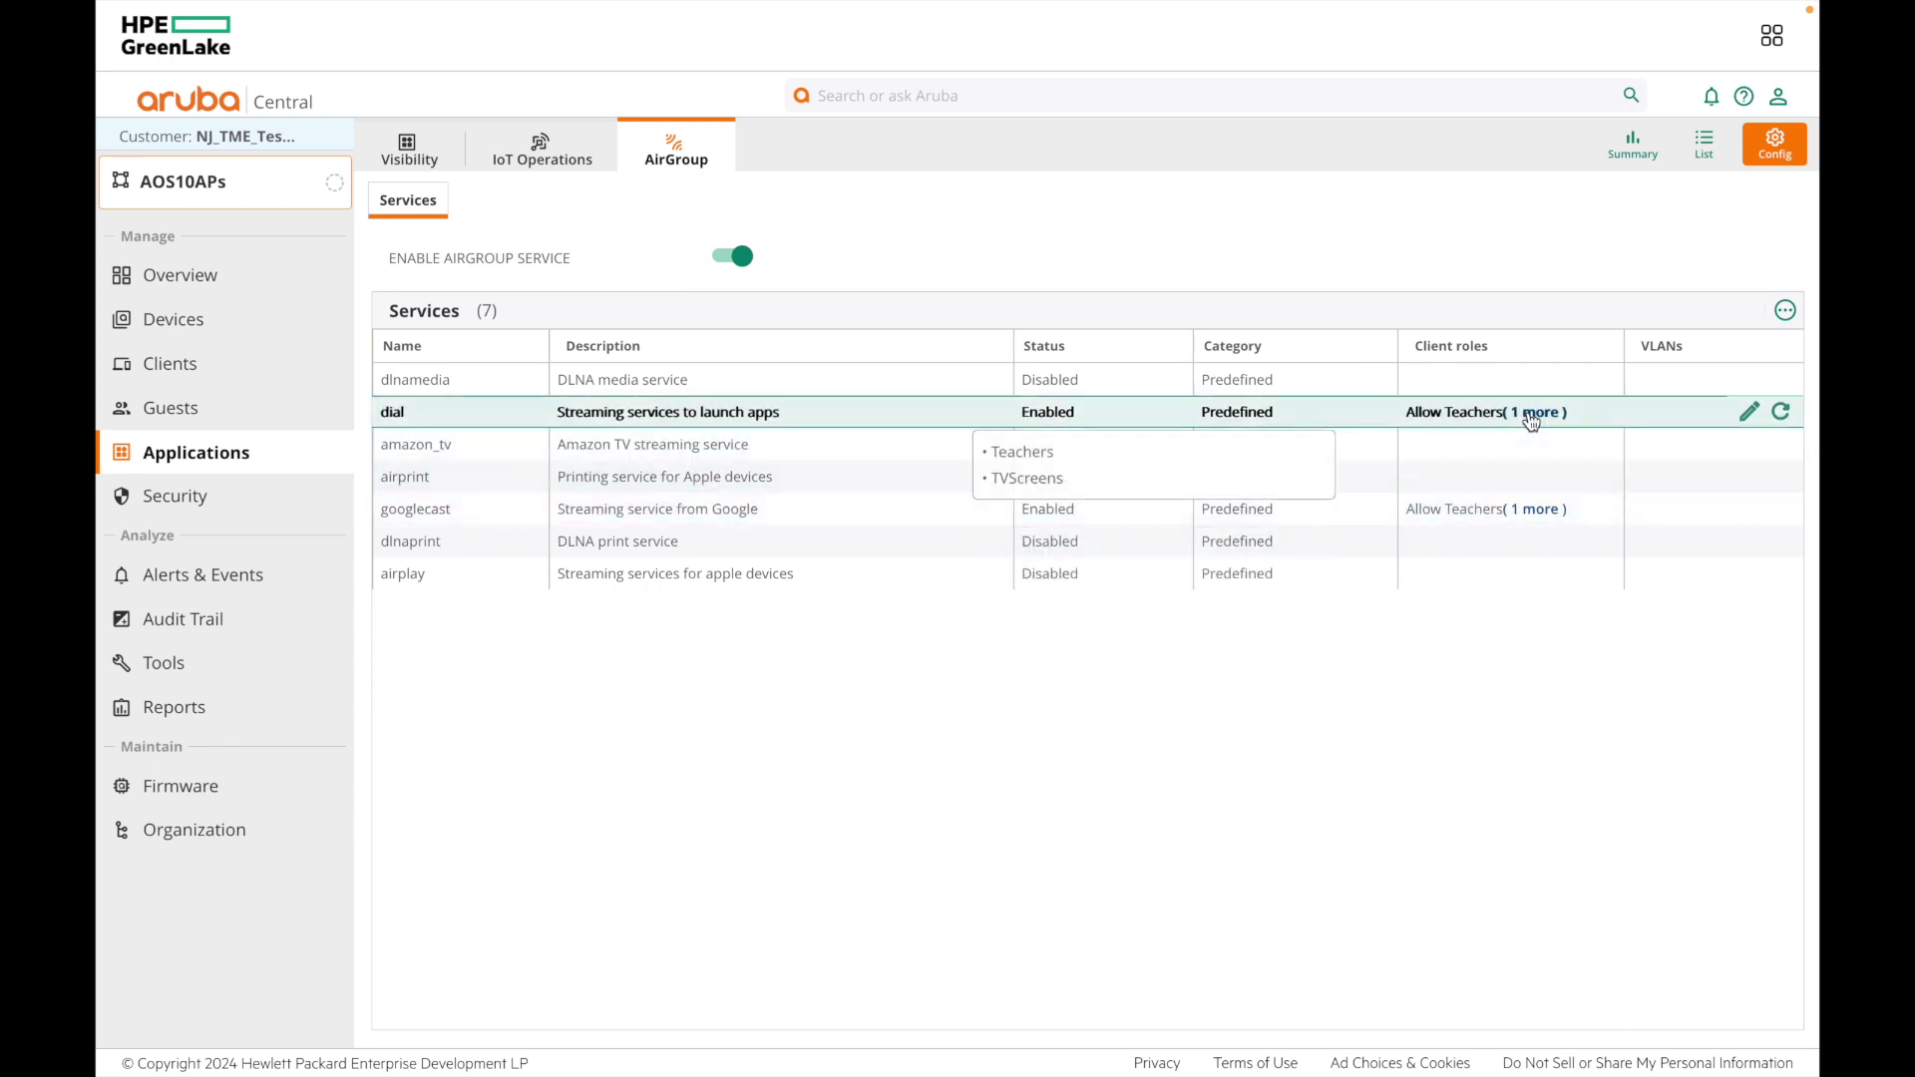